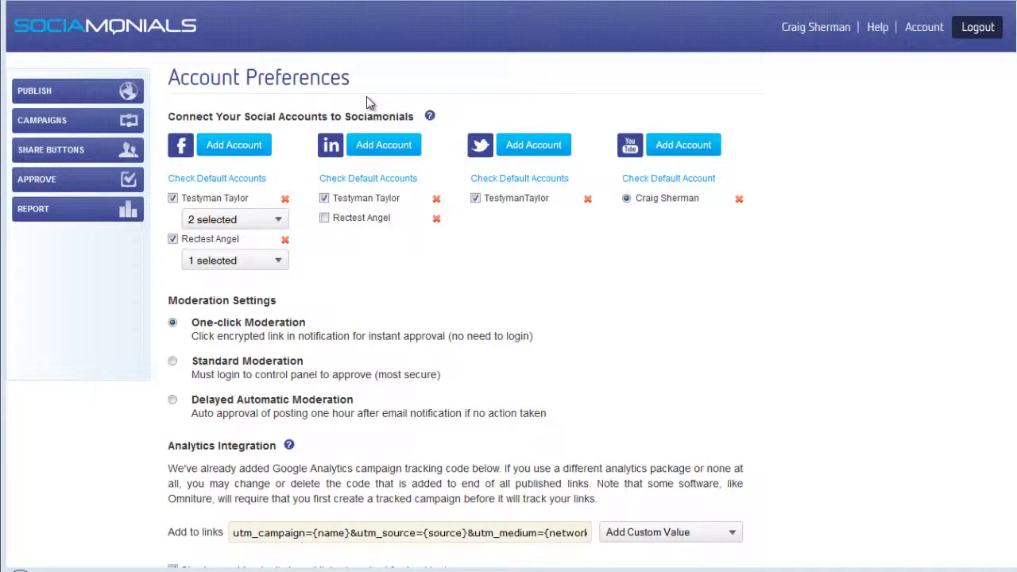
Show the help tooltip beside 'Connect Your Social Accounts to Sociamonials' explaining connected and default accounts.
mouse_move(429, 119)
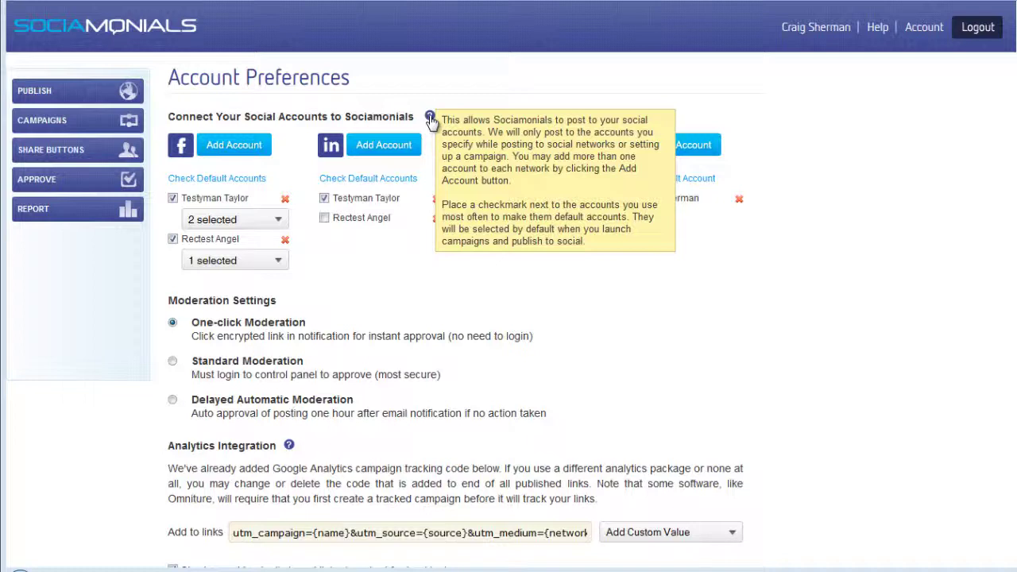
left_click(878, 32)
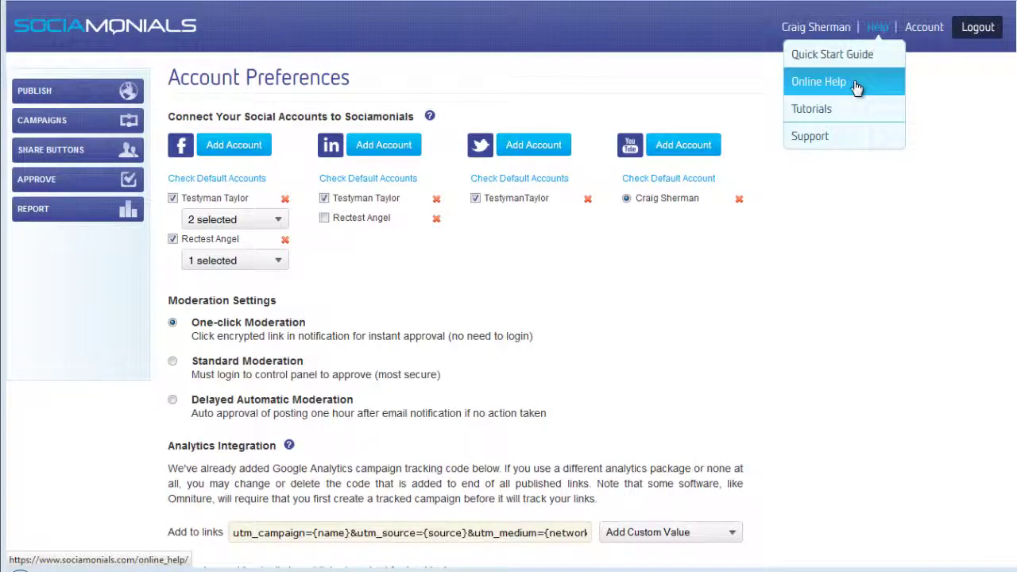
left_click(857, 85)
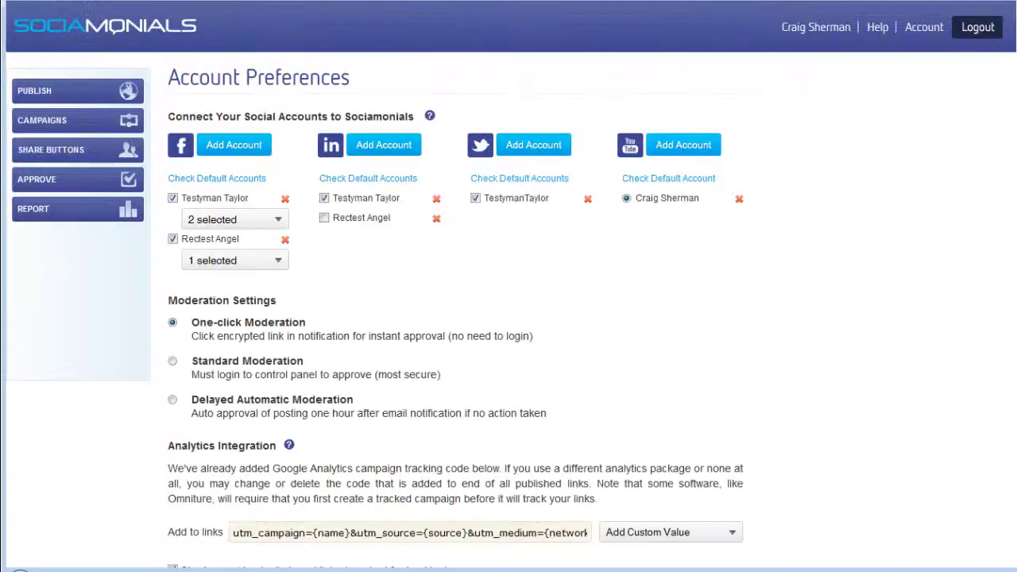
left_click(878, 32)
Add a second Twitter account by entering its login email and password and authorizing the app.
left_click(525, 148)
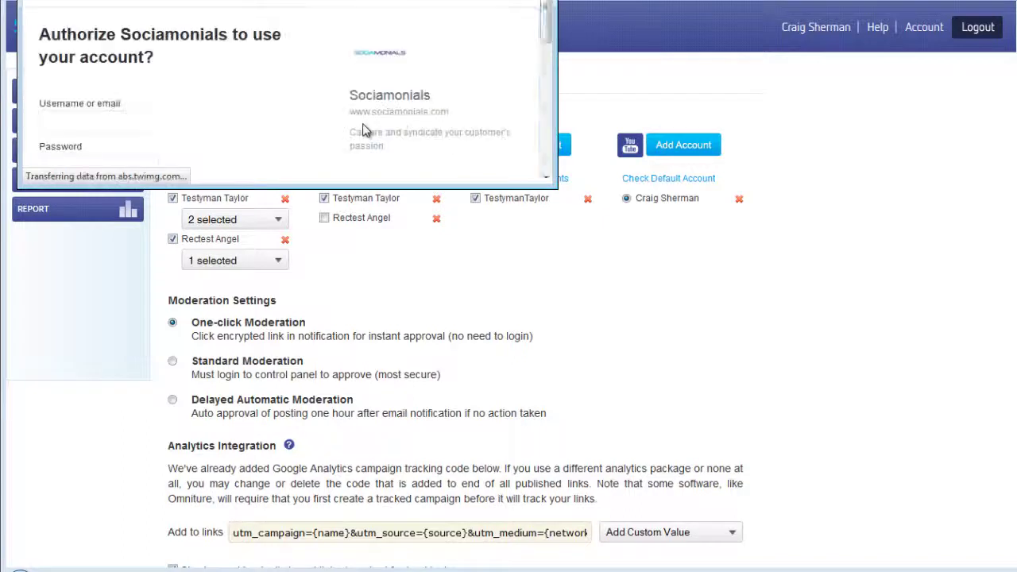
left_click(118, 111)
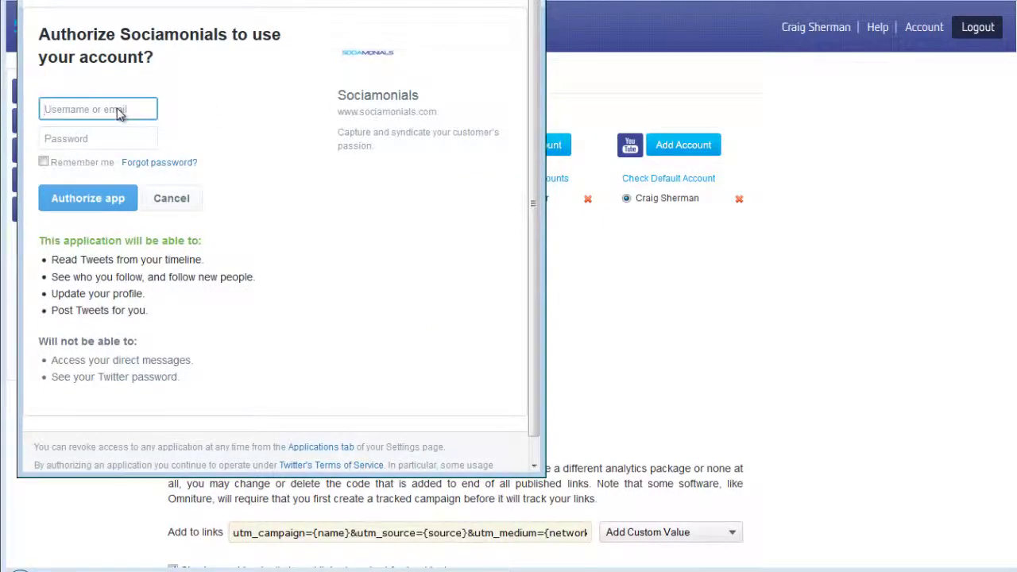
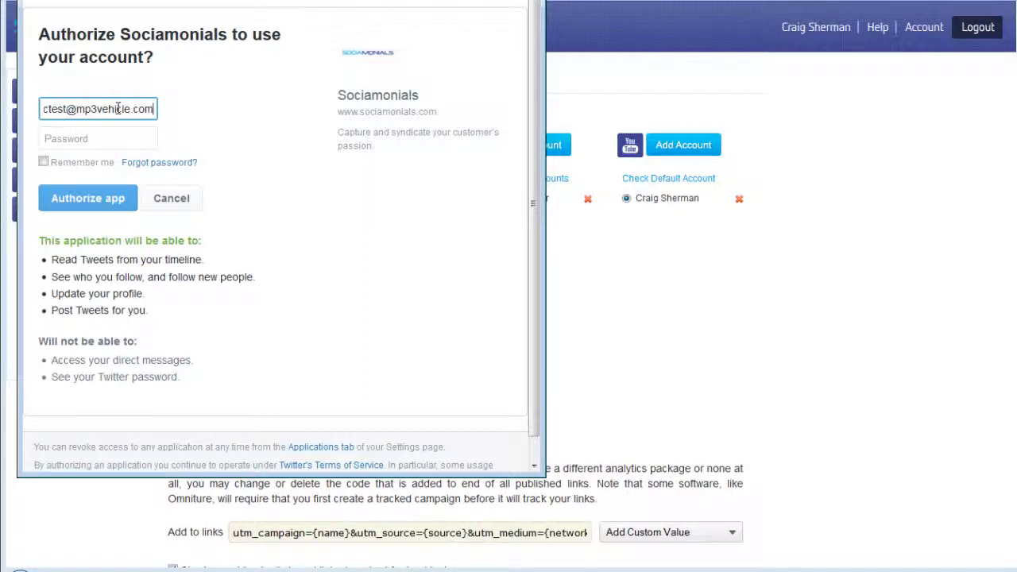
key("Tab")
type("password")
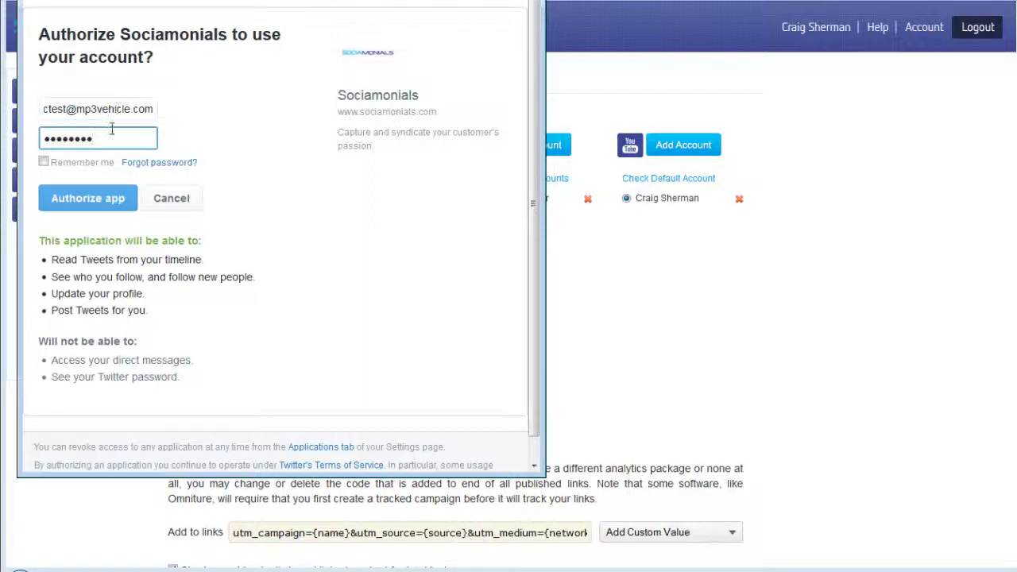
left_click(92, 199)
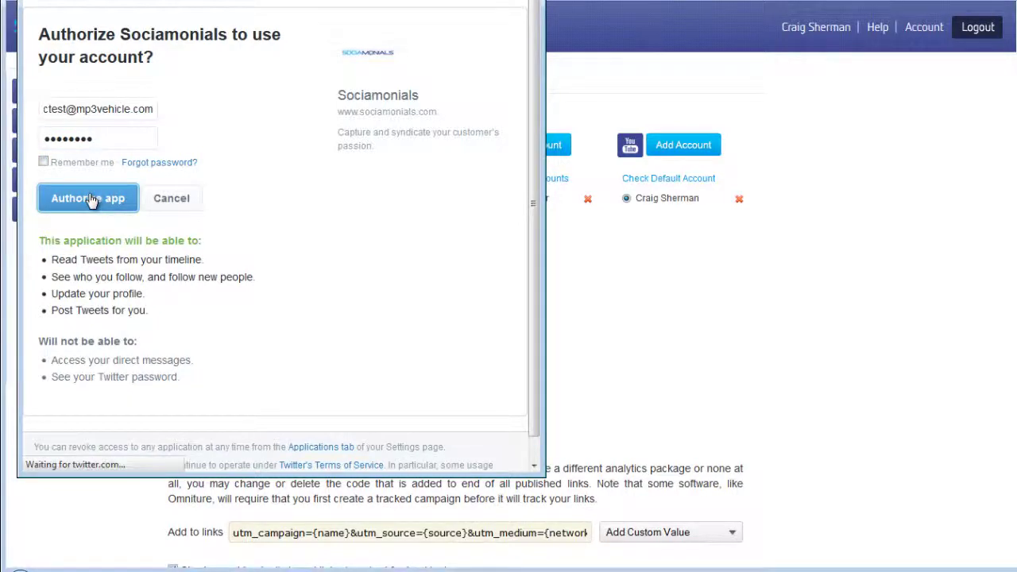
left_click(85, 110)
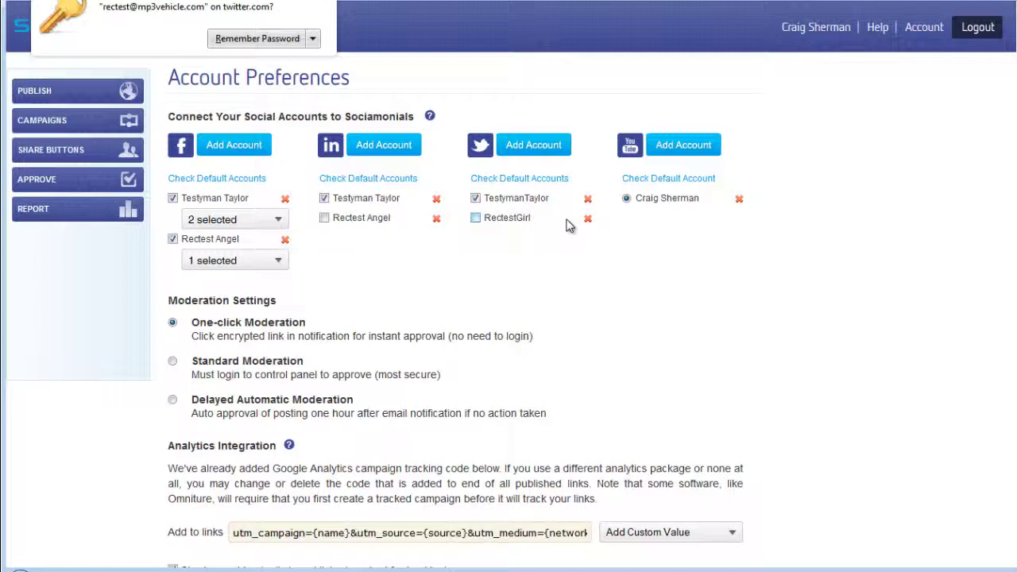
Dismiss the browser's Remember Password prompt.
left_click(348, 8)
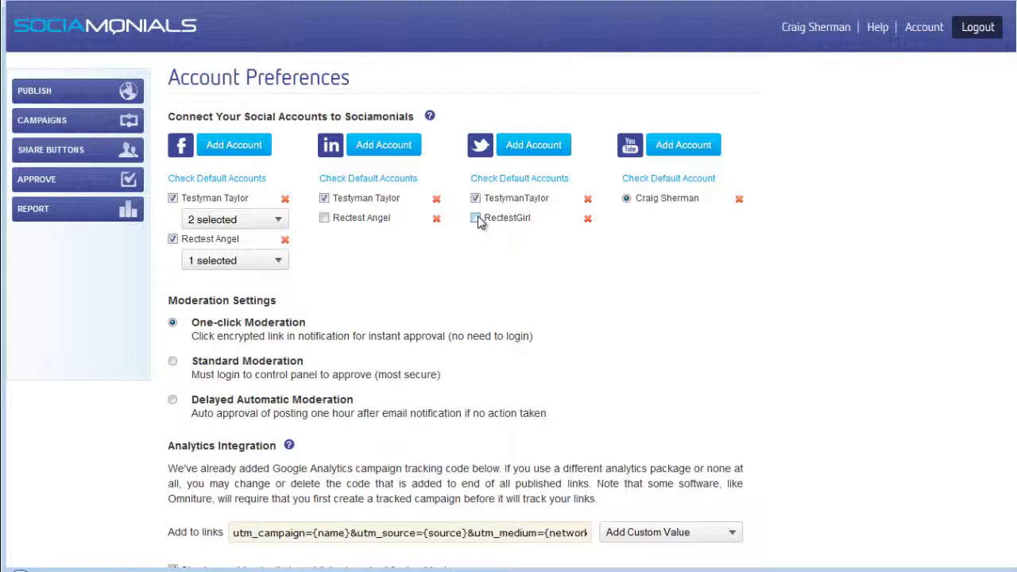
left_click(477, 219)
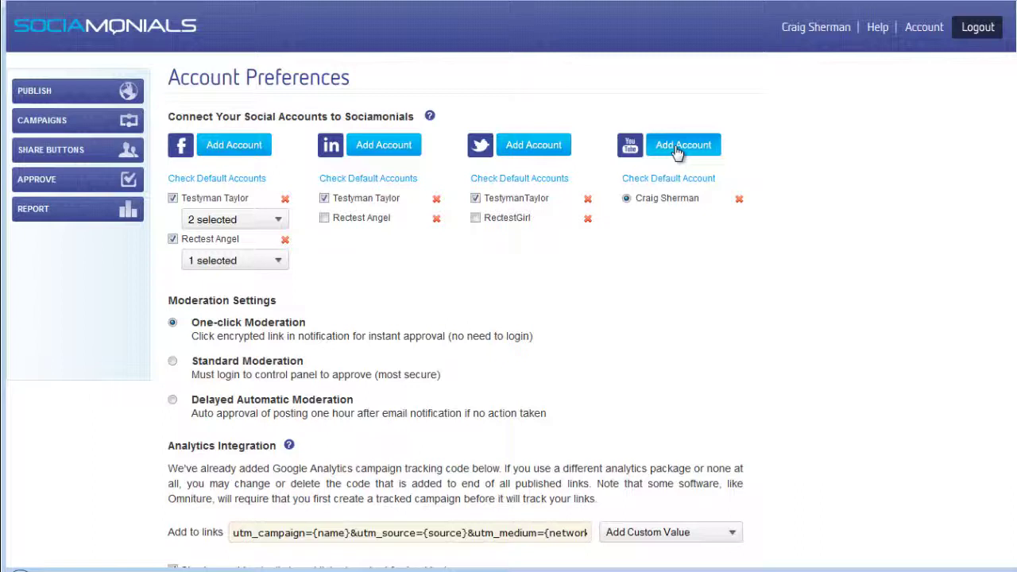
Leave only Main Account checked in the second Facebook account's default pages list.
scroll(645, 264, "down", 1)
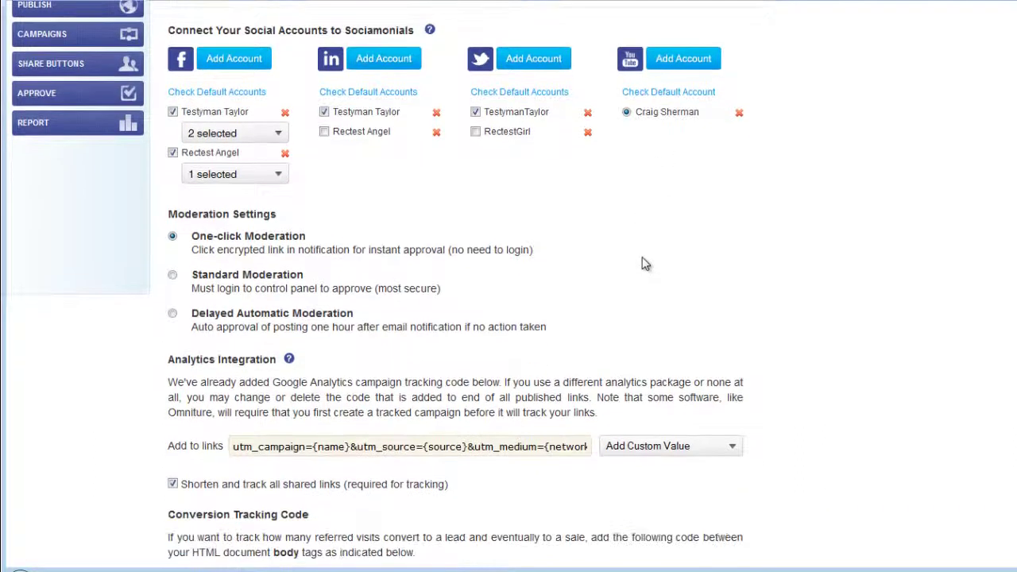
left_click(223, 176)
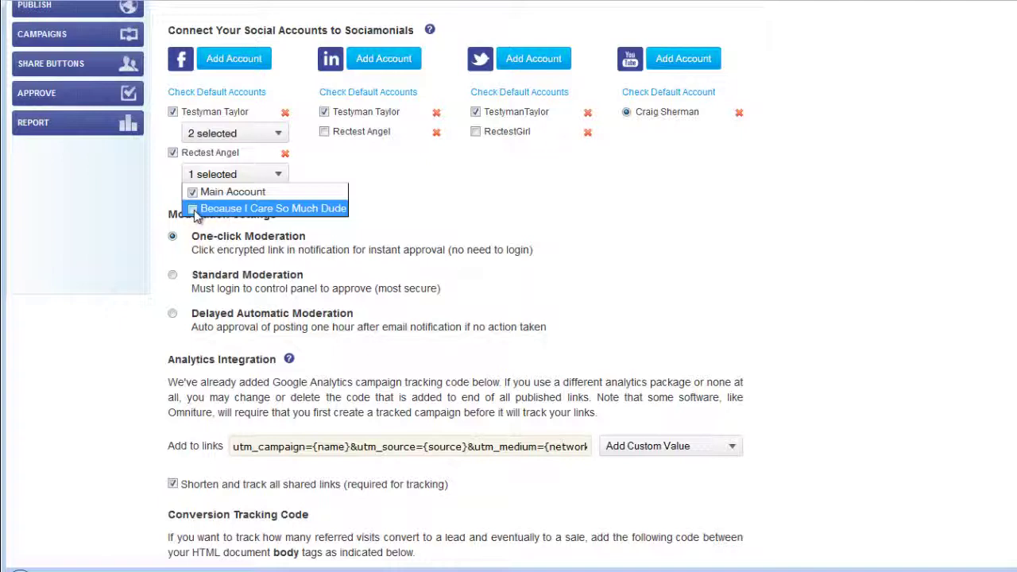
left_click(193, 209)
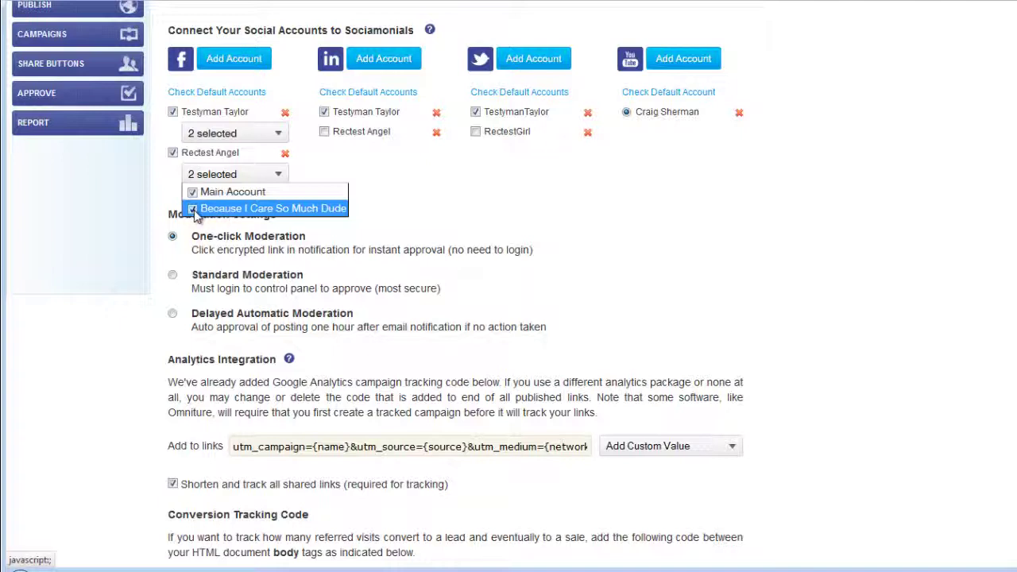
left_click(193, 194)
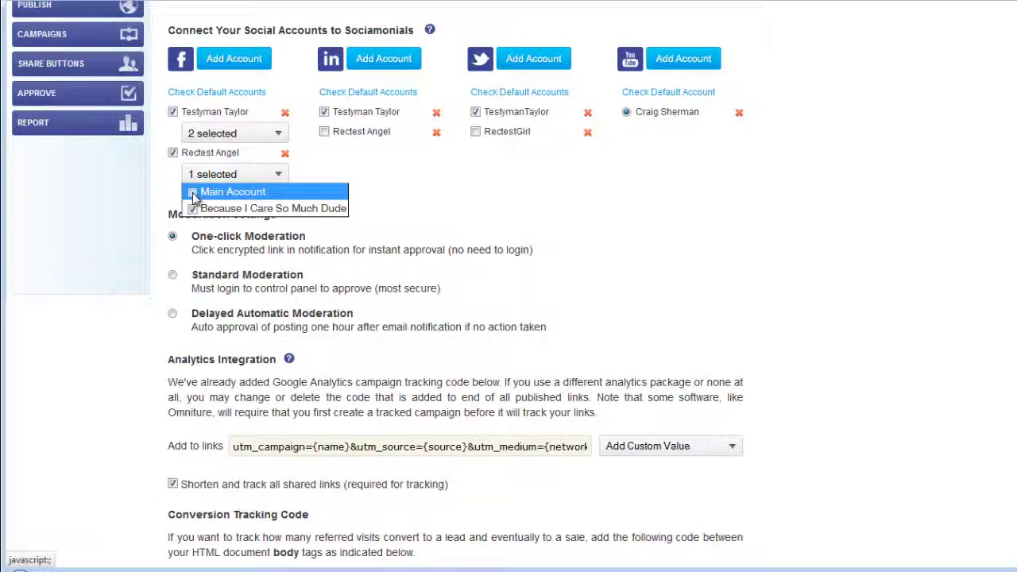
left_click(193, 194)
left_click(192, 209)
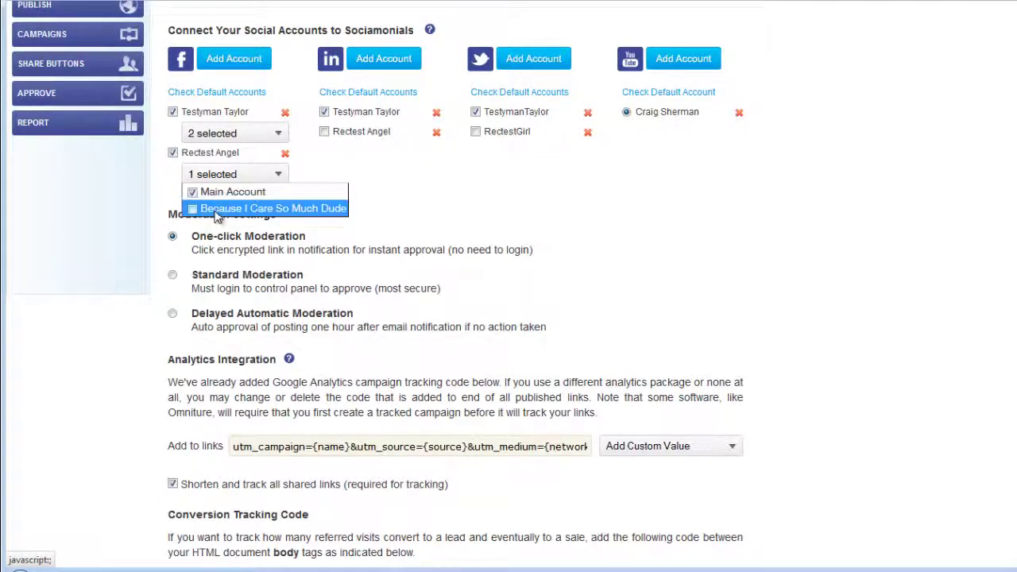
left_click(386, 156)
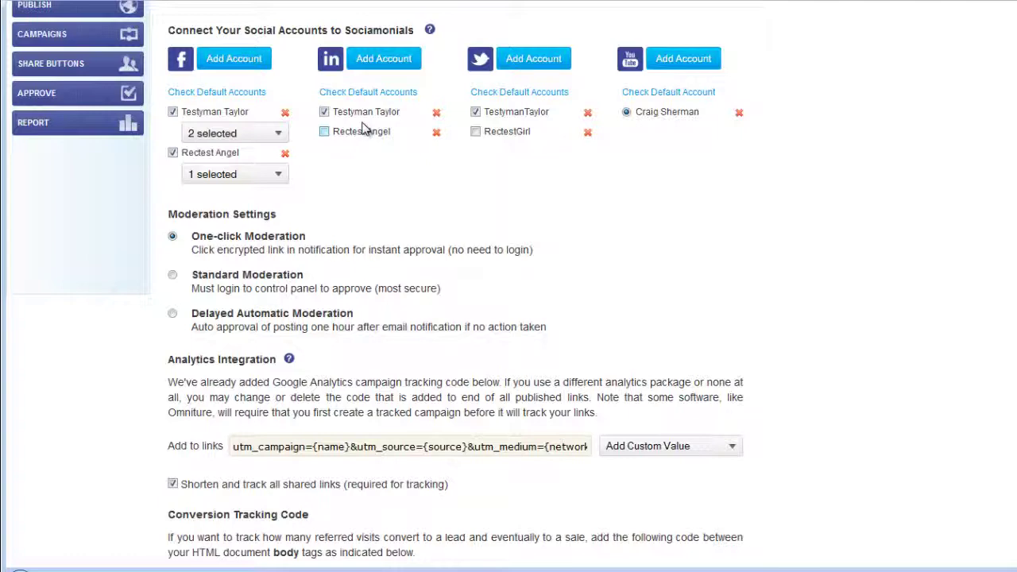
scroll(348, 195, "down", 1)
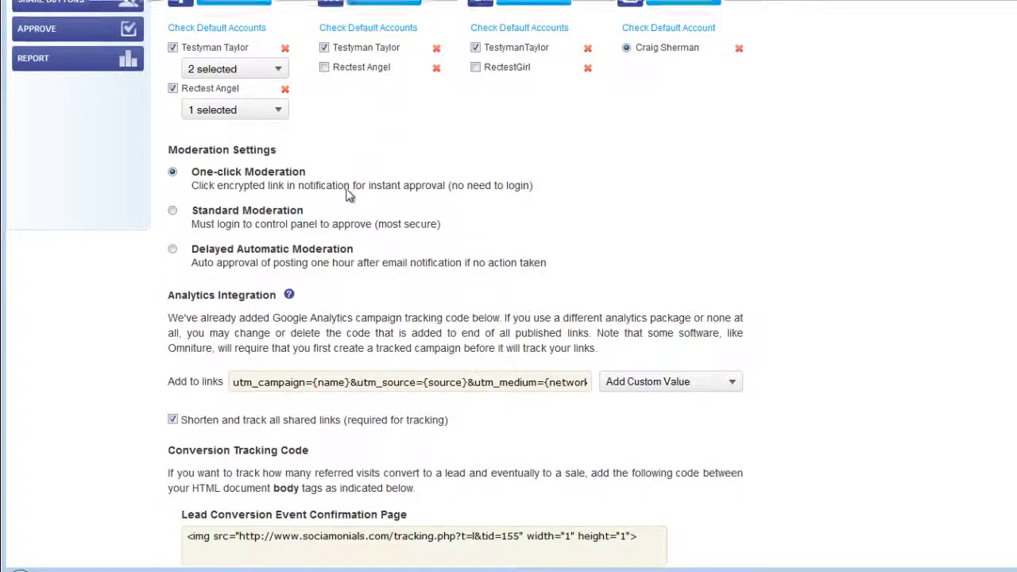
scroll(348, 195, "down", 2)
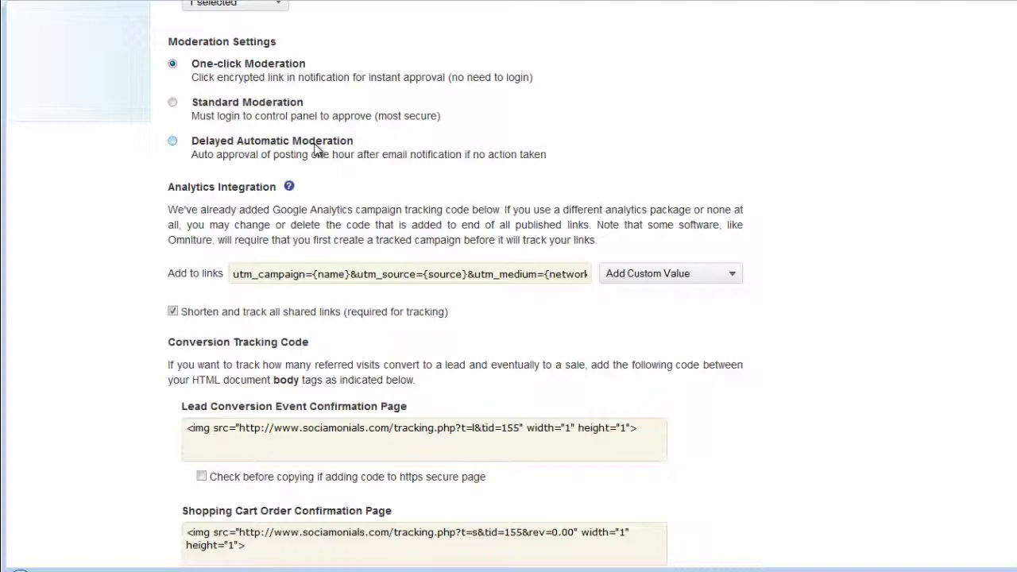
scroll(317, 149, "down", 2)
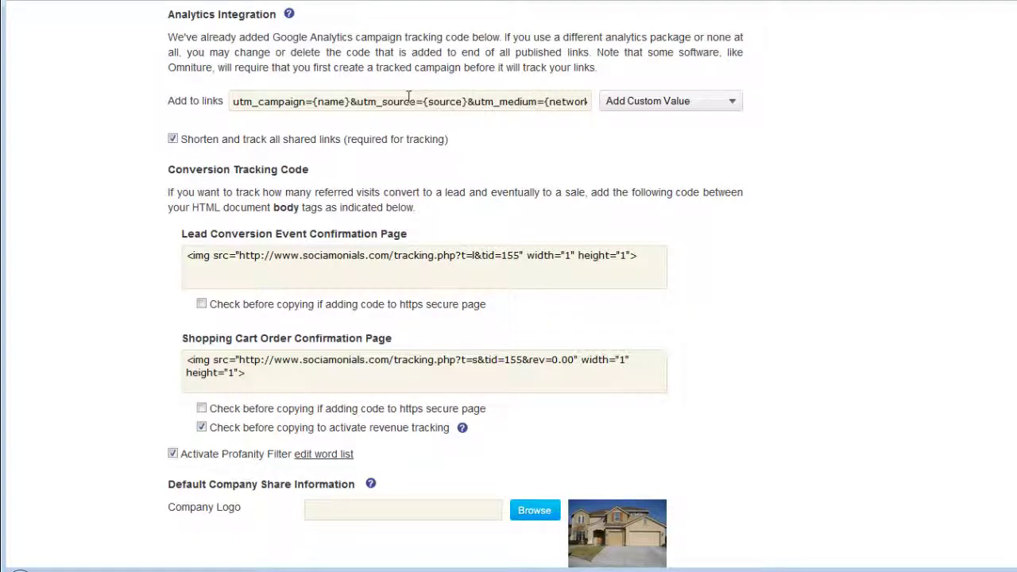
Replace the Add to links UTM parameters with CID= followed by the {network} placeholder.
left_click(313, 101)
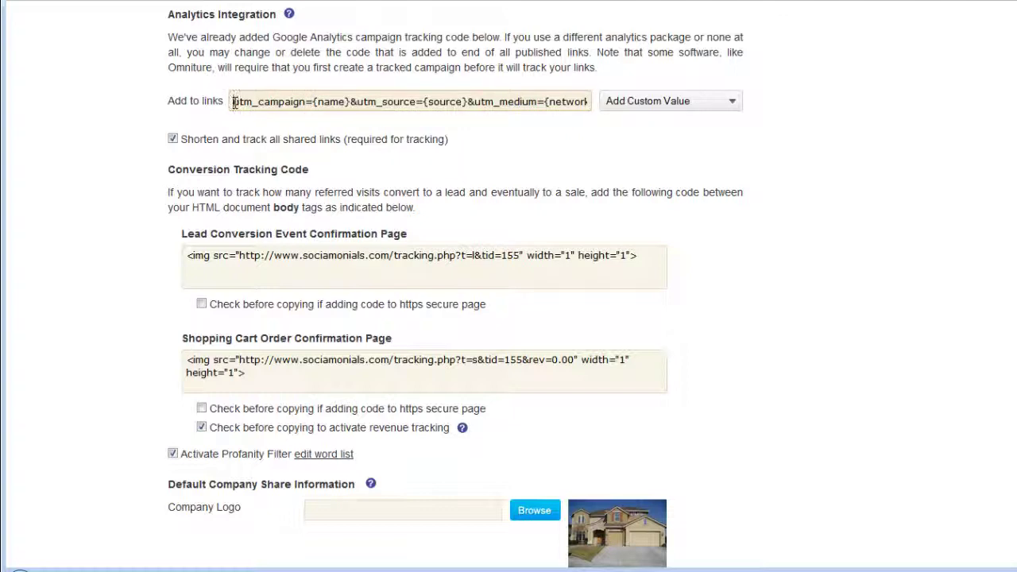
left_click_drag(232, 101, 603, 114)
key("BackSpace")
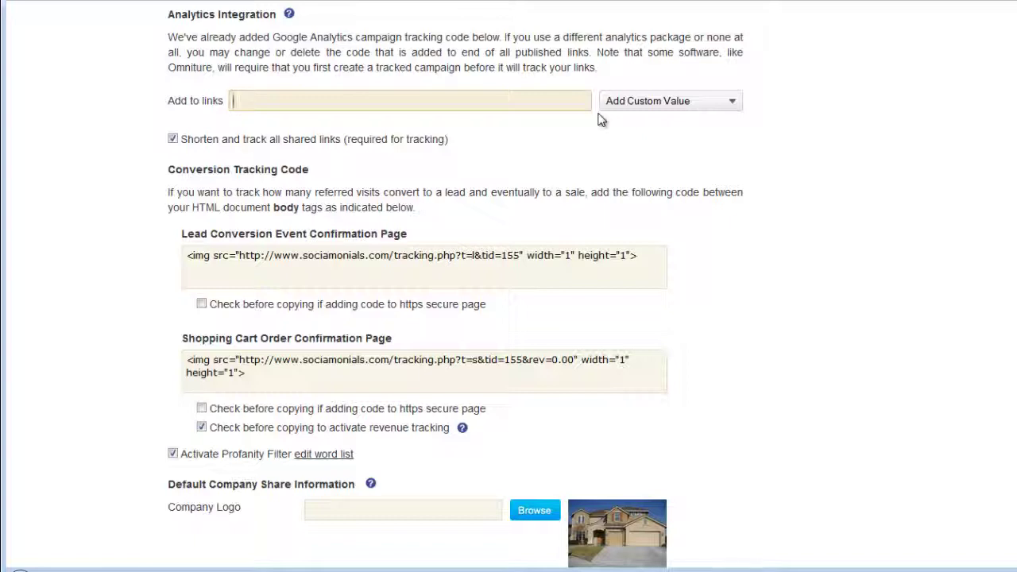
type("cm")
type("=")
left_click(636, 103)
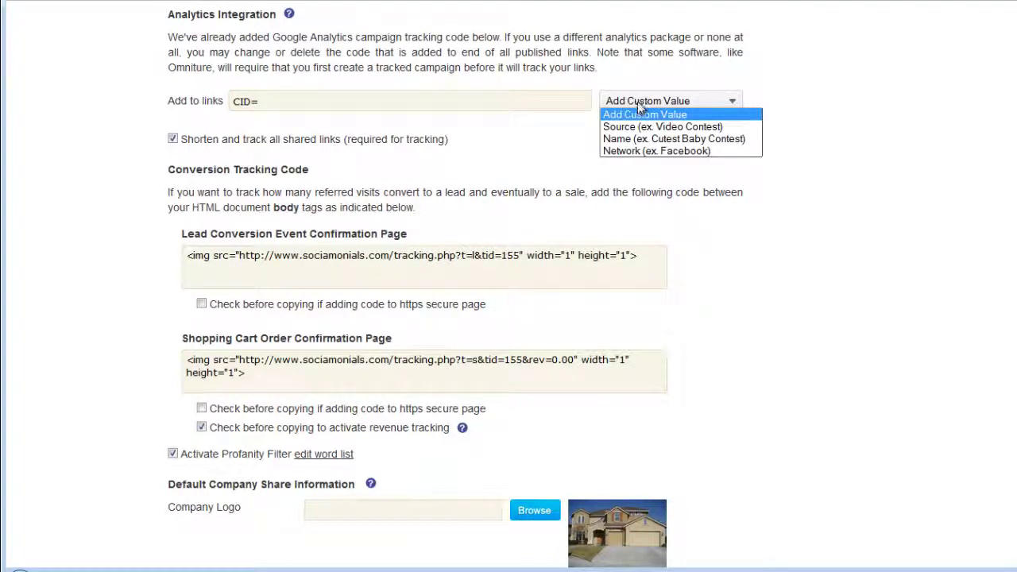
left_click(629, 152)
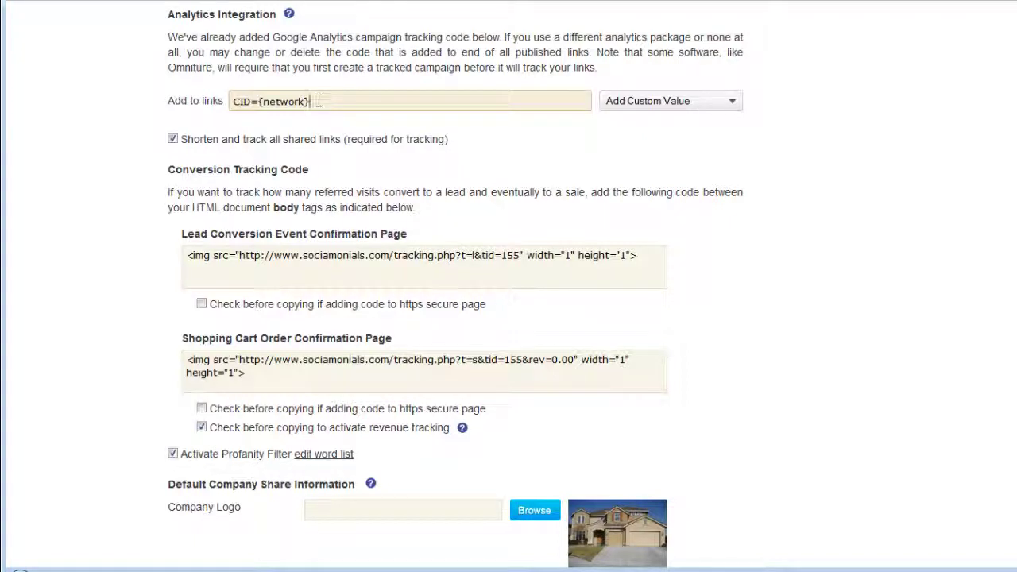
Append the {source} and {name} placeholders from the Add Custom Value list.
left_click(632, 103)
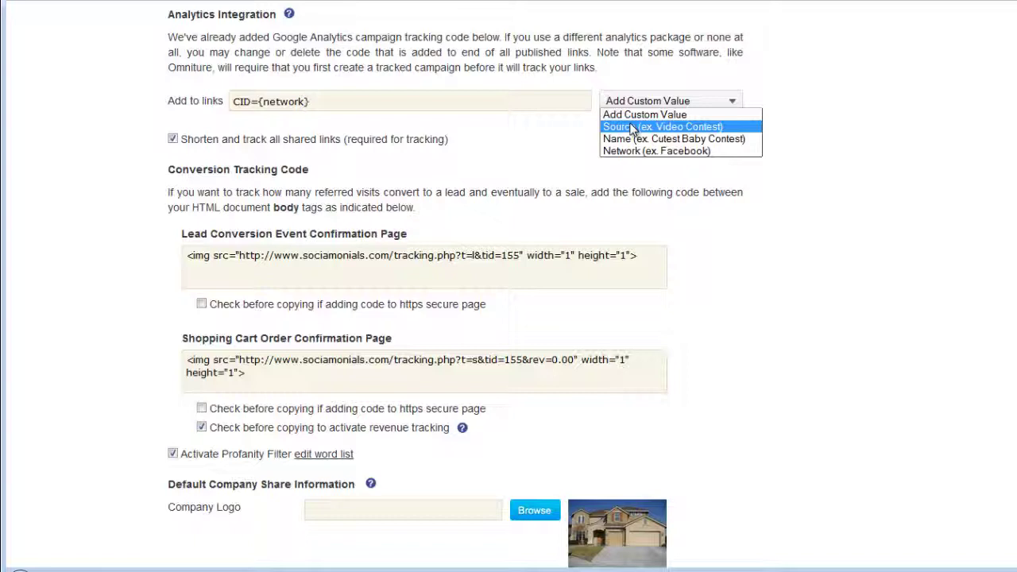
left_click(633, 127)
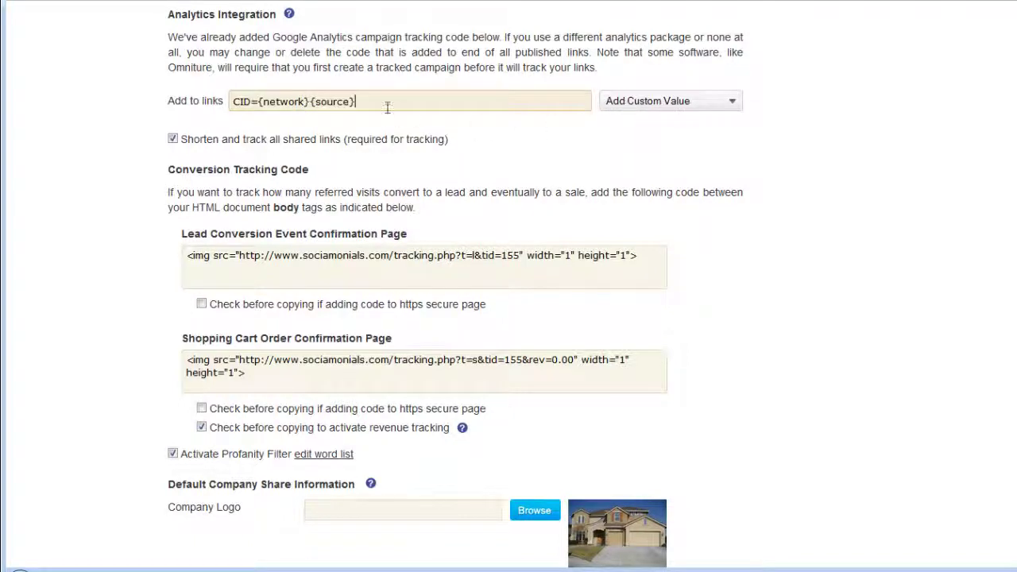
left_click(640, 103)
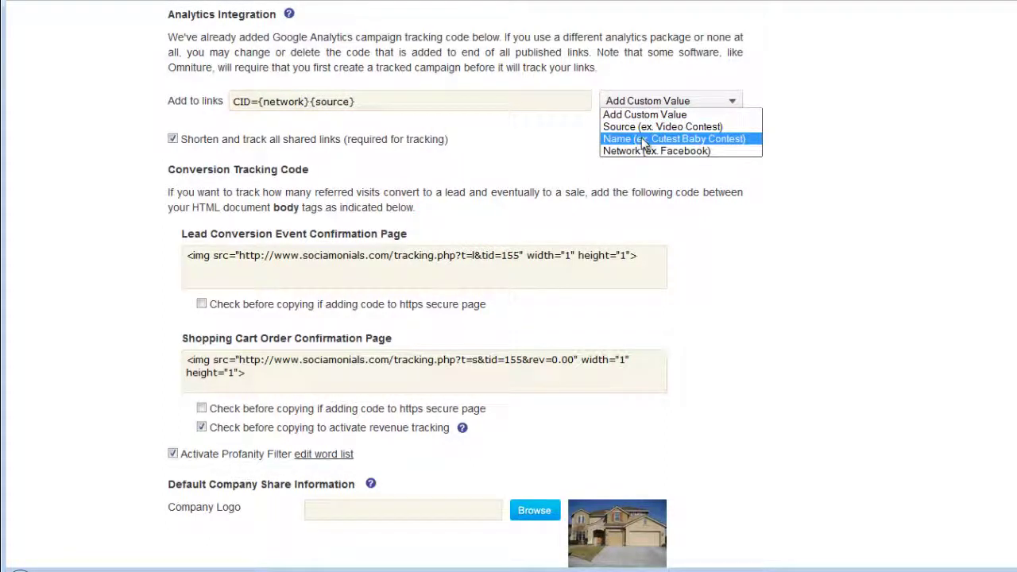
left_click(642, 139)
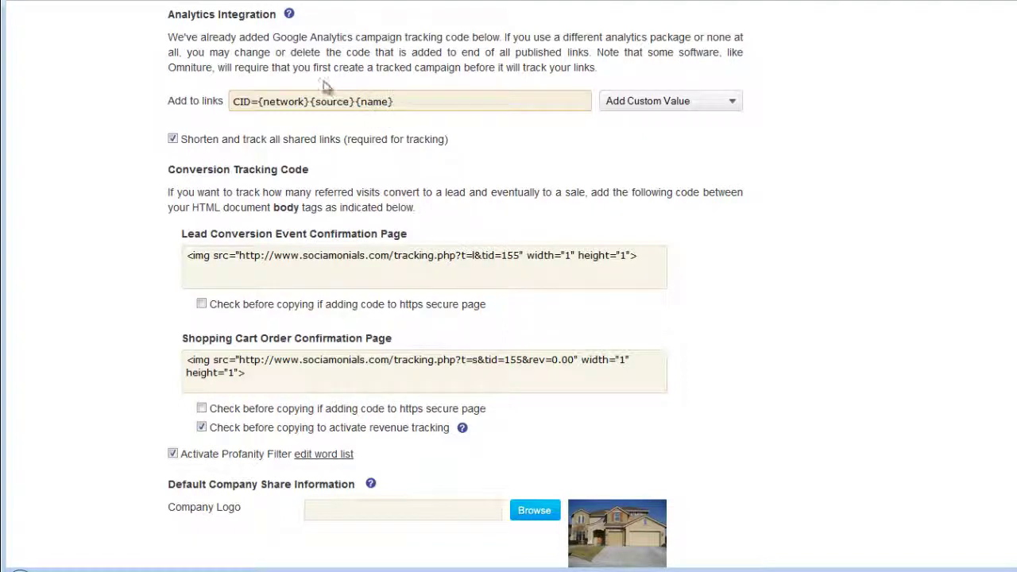
mouse_move(289, 15)
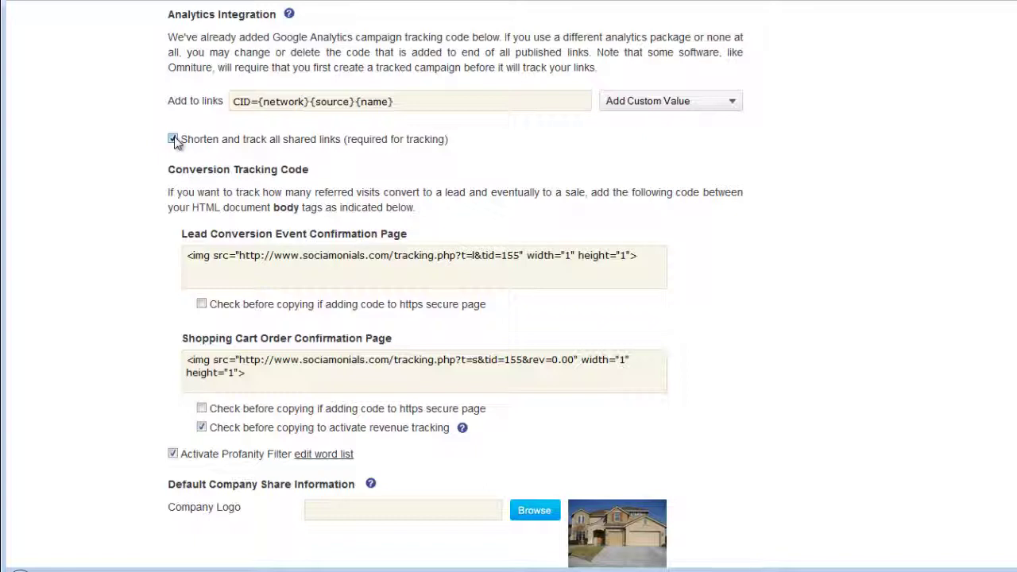
Select the full tracking code in the Lead Conversion Event Confirmation Page box.
scroll(175, 142, "down", 1)
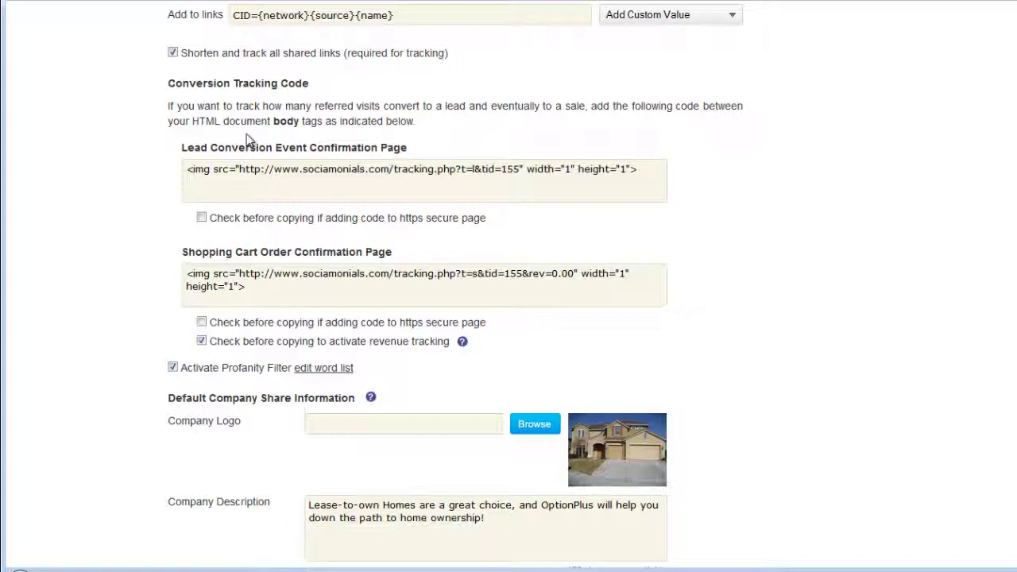
left_click(311, 178)
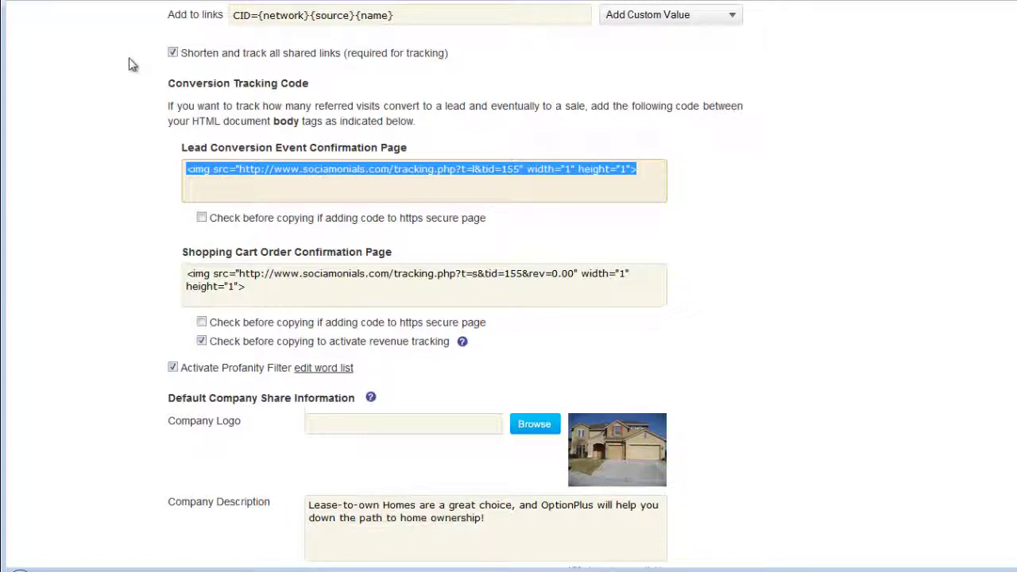
Keep the Lead Conversion code on http and switch the Shopping Cart Order tracking code to https.
left_click(202, 218)
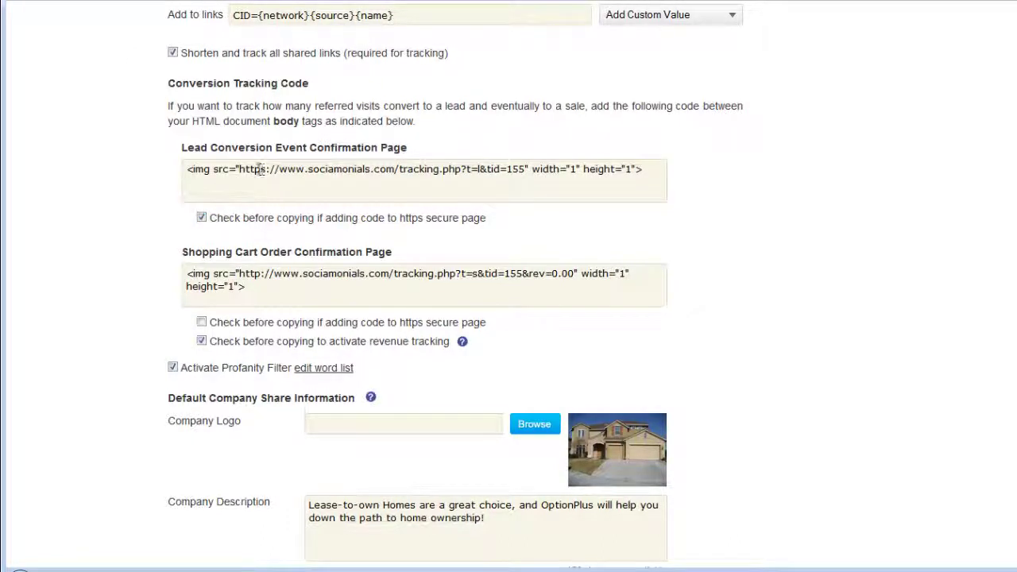
left_click(202, 217)
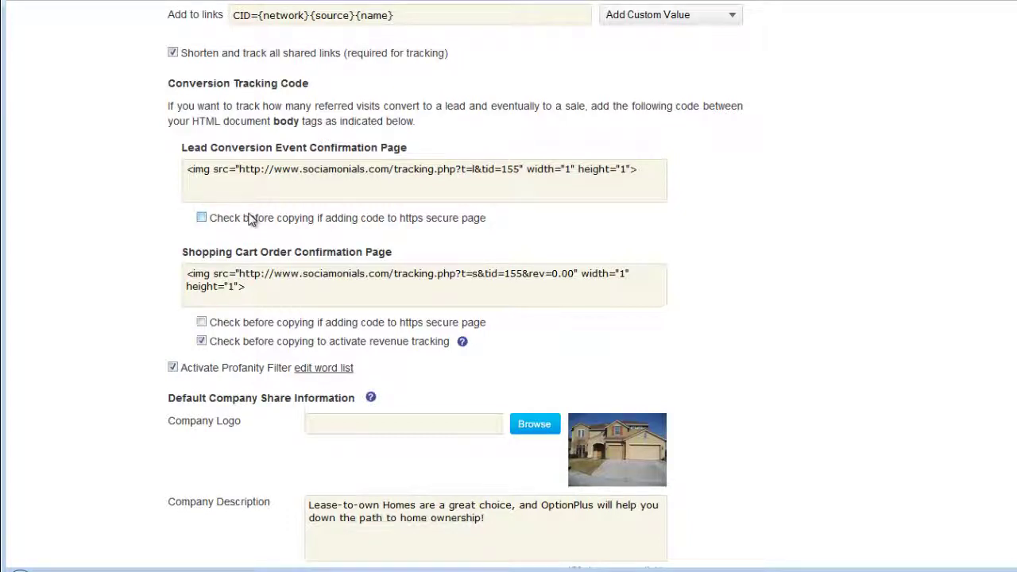
scroll(249, 219, "down", 1)
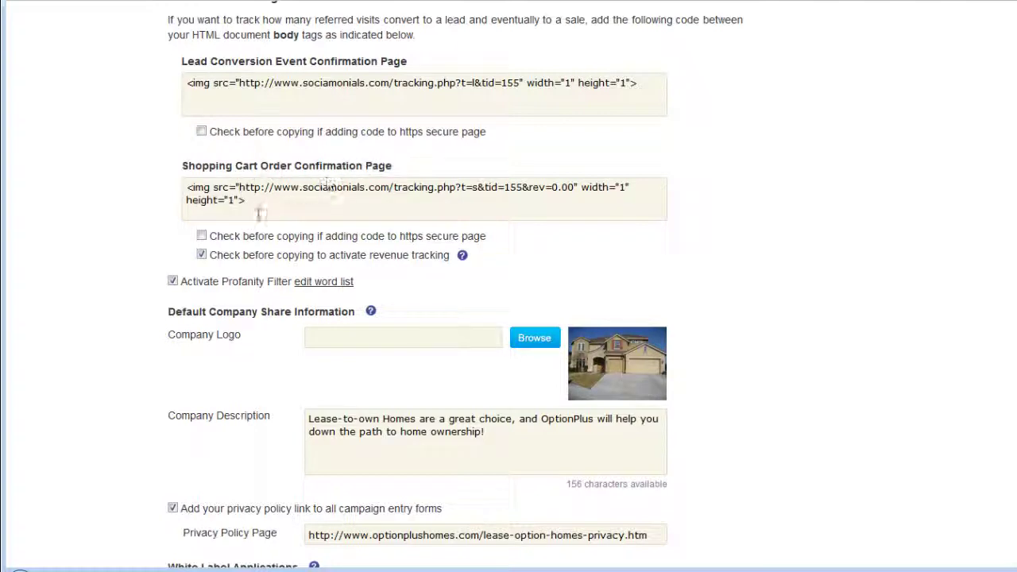
left_click(266, 201)
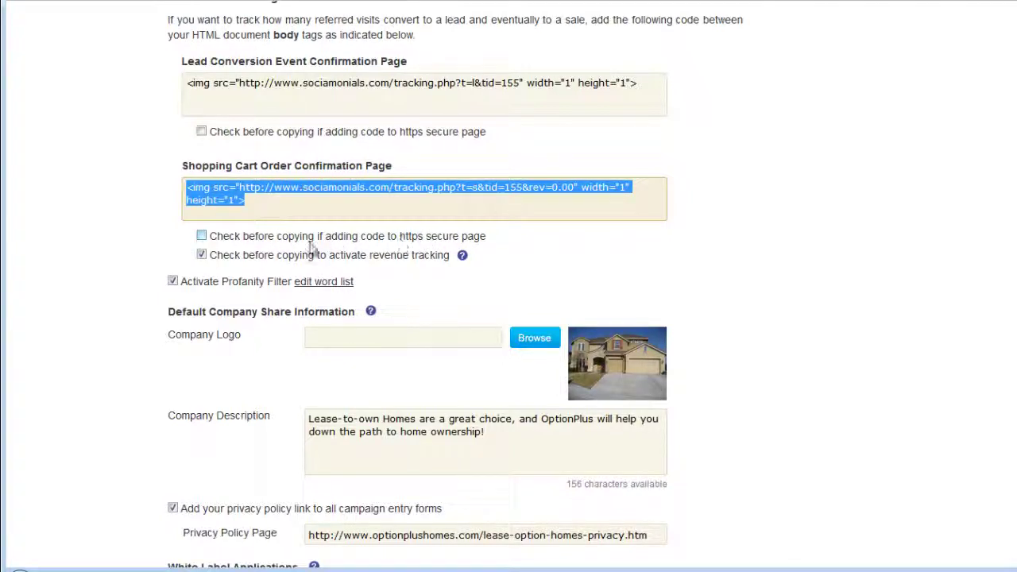
left_click(201, 236)
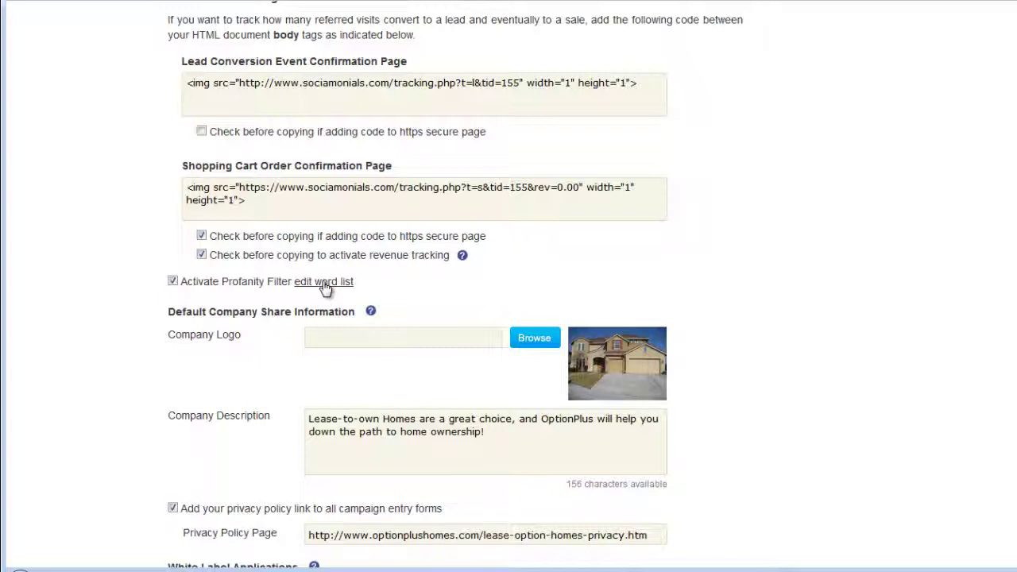
scroll(324, 288, "down", 3)
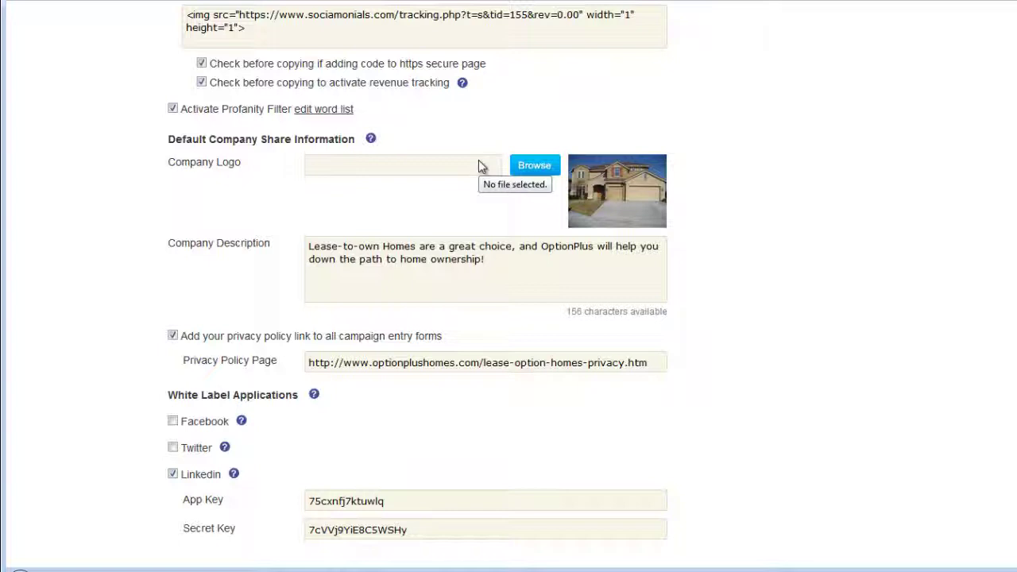
left_click(514, 274)
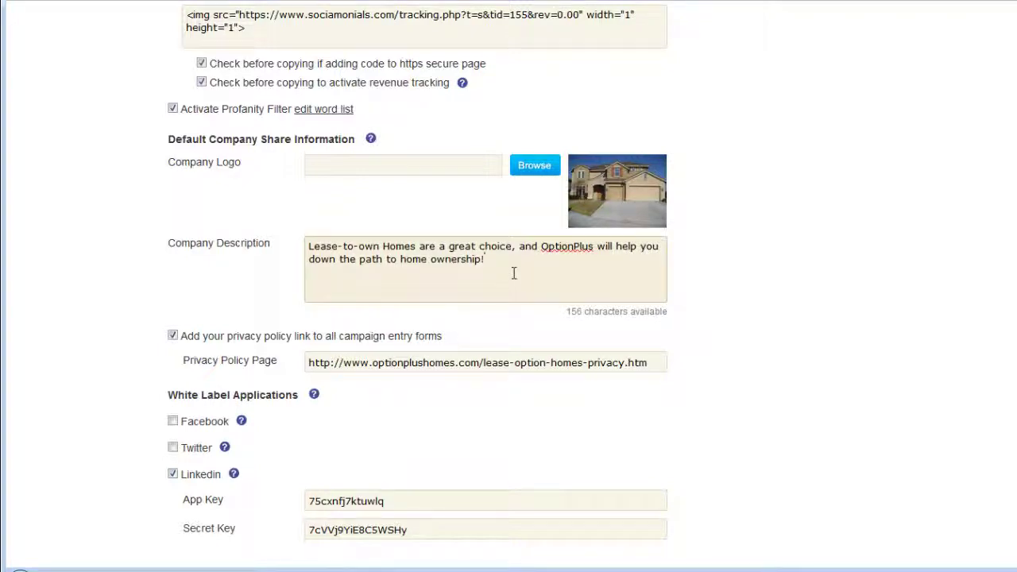
left_click(536, 166)
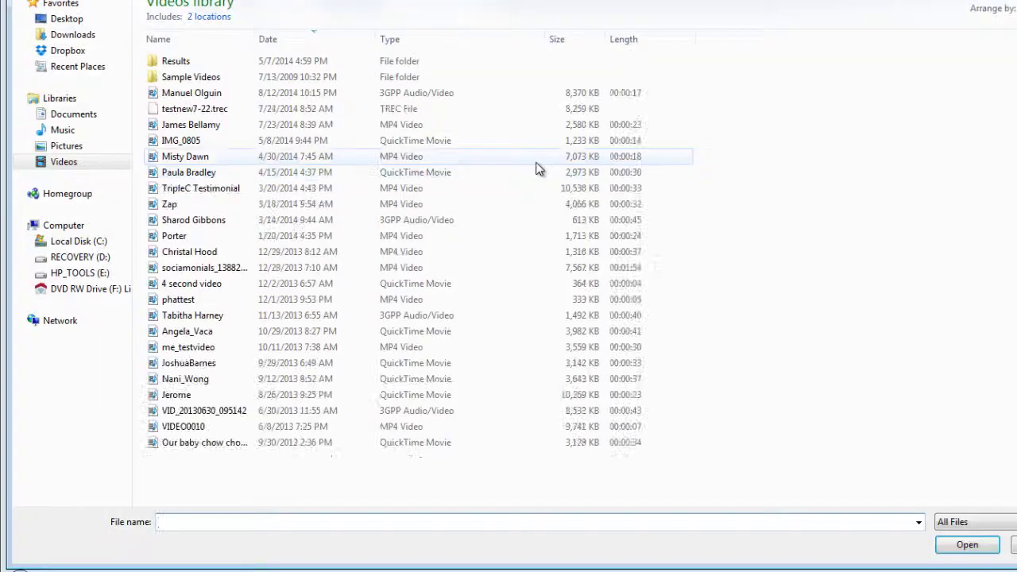
key("Escape")
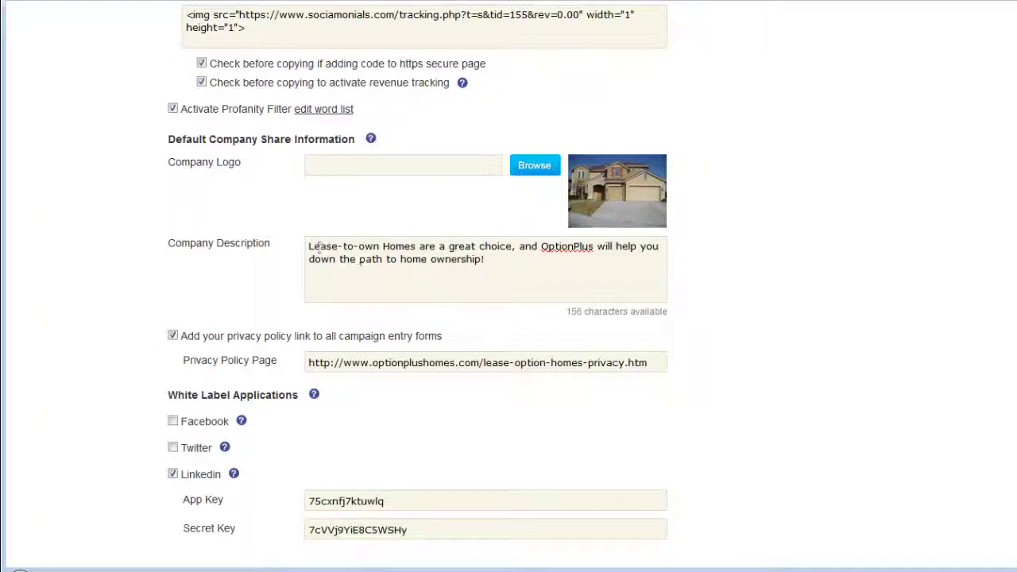
left_click(515, 272)
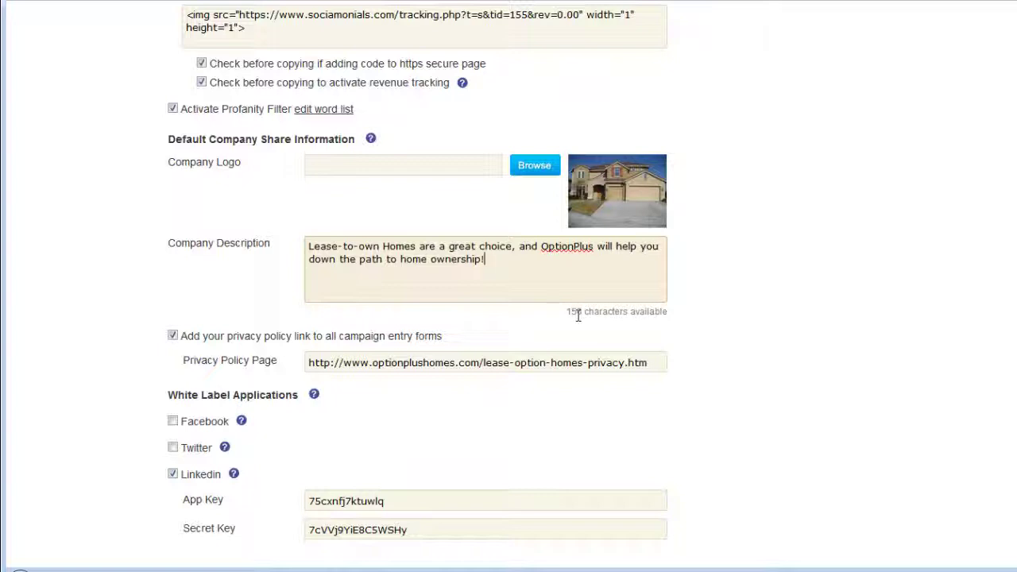
Scroll down the company settings page toward the Save button.
scroll(602, 314, "down", 2)
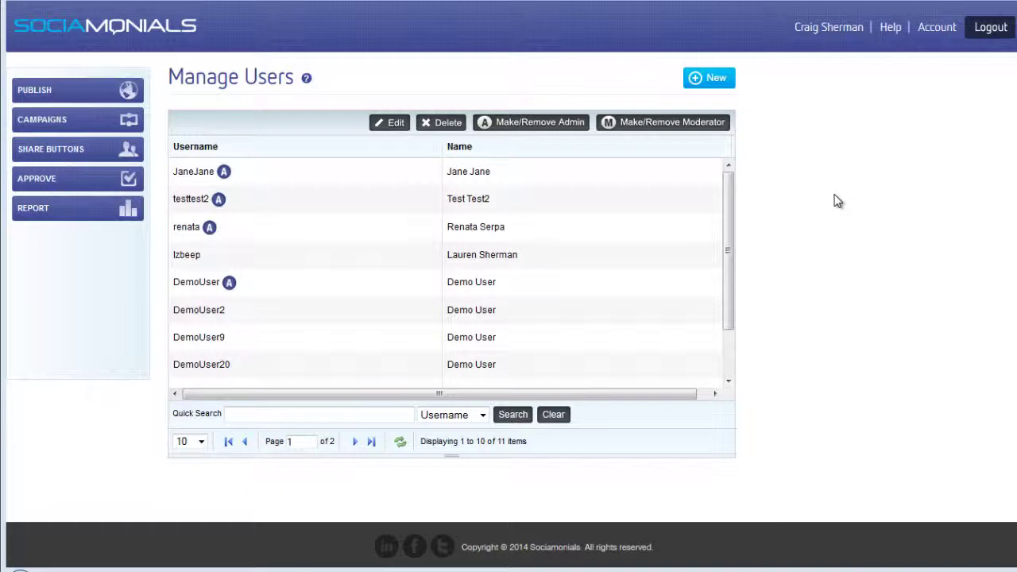
In Manage Users, make the top admin user a moderator as well.
left_click(934, 32)
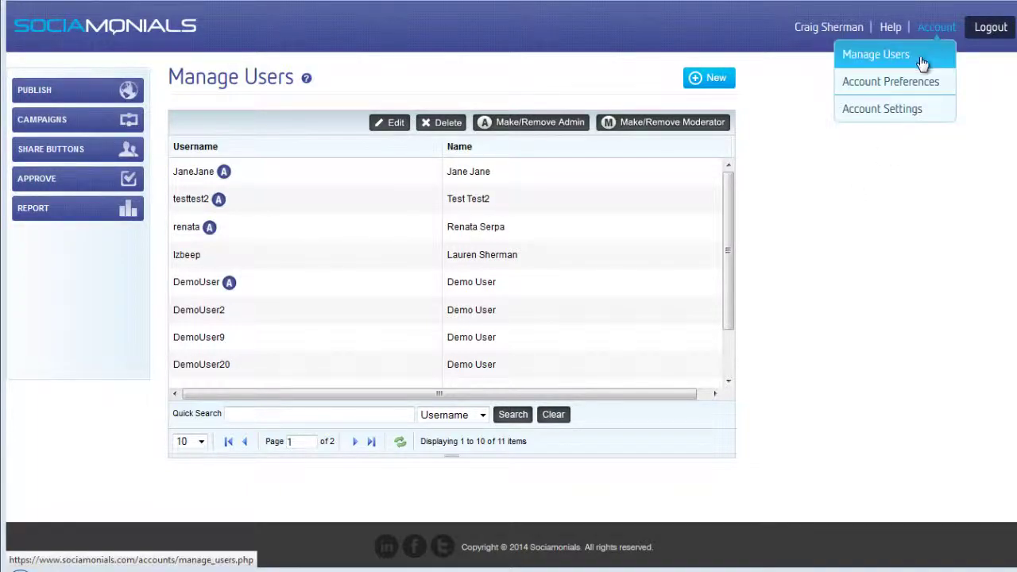
left_click(919, 53)
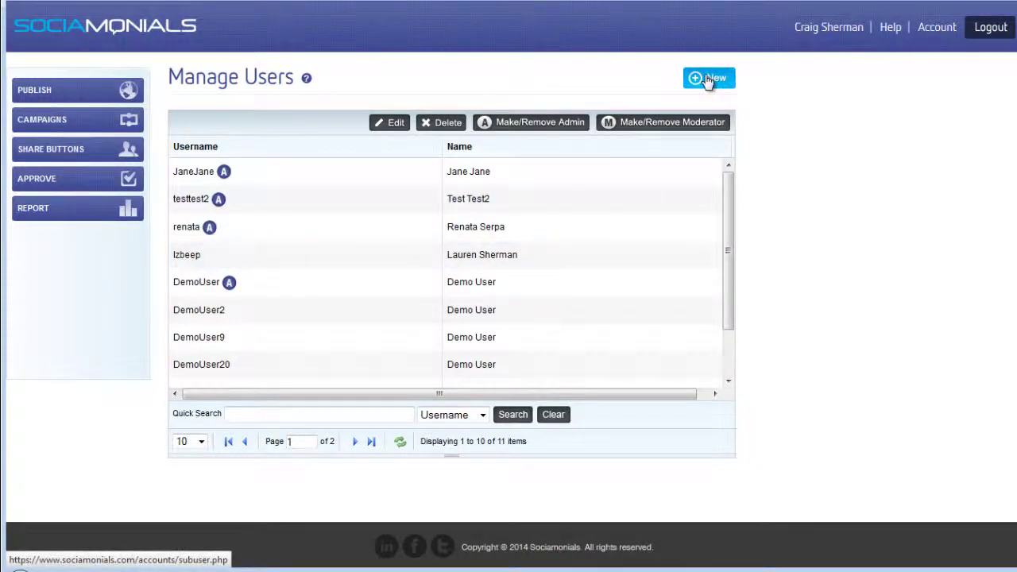
left_click(314, 171)
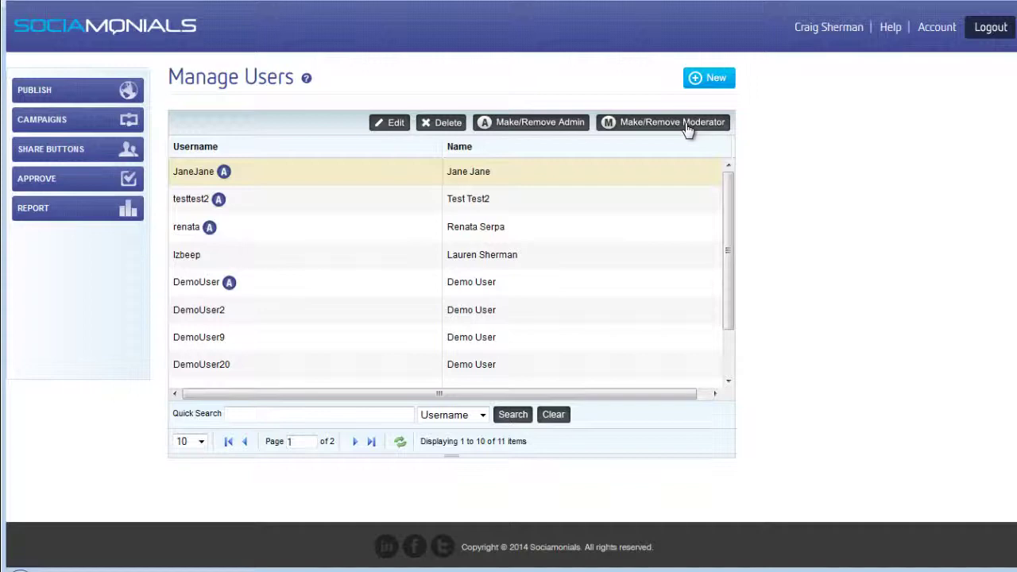
left_click(646, 172)
left_click(650, 127)
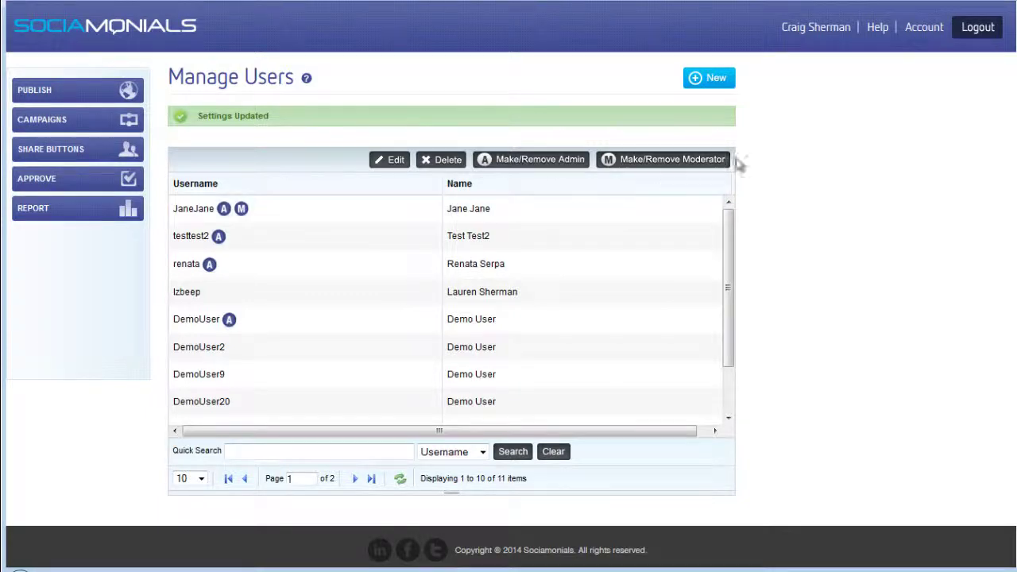
left_click(923, 30)
left_click(277, 210)
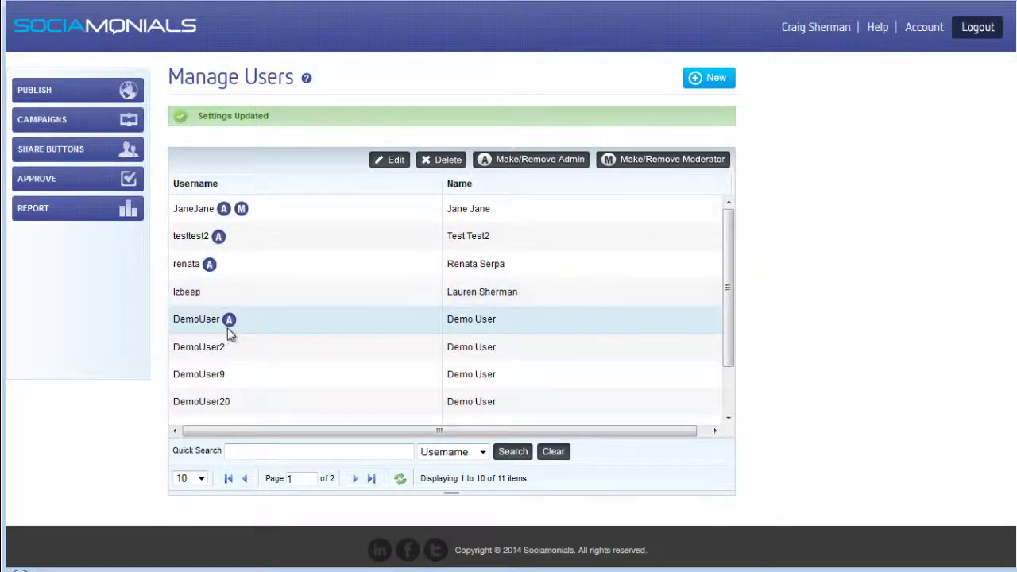
Edit the first user and set their date format to Nov 02, 2014.
left_click(321, 211)
left_click(389, 160)
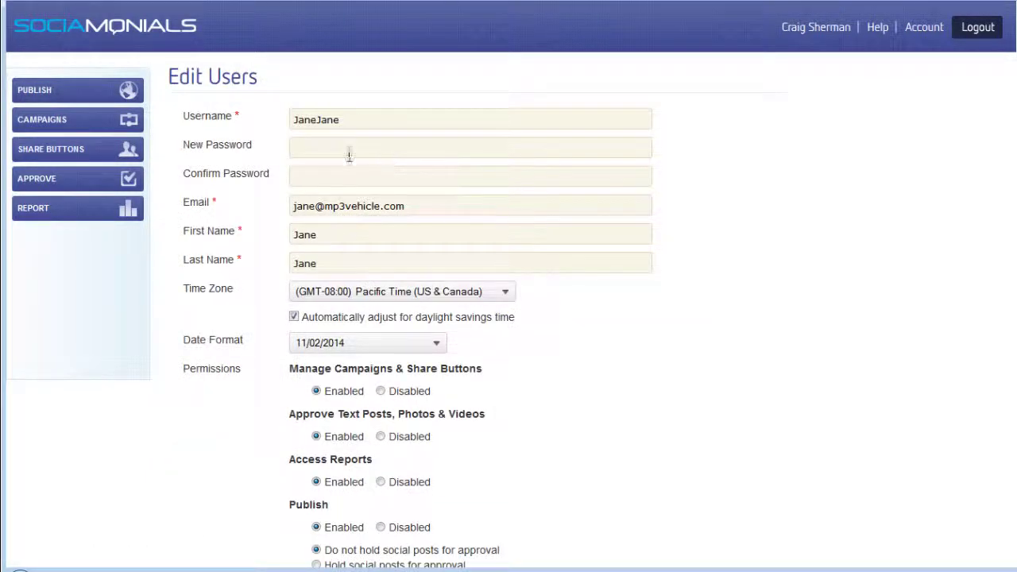
scroll(408, 255, "down", 2)
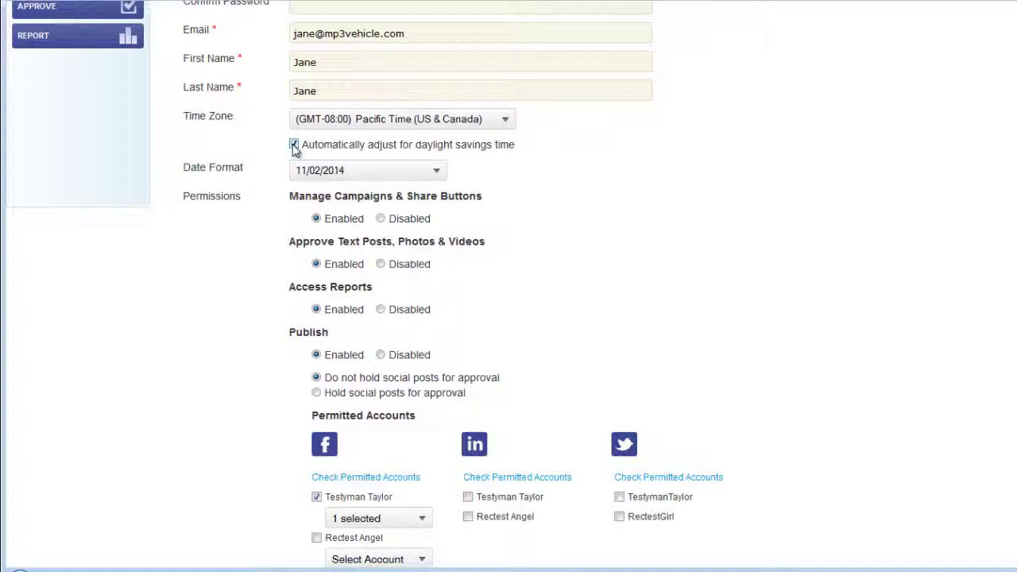
left_click(335, 170)
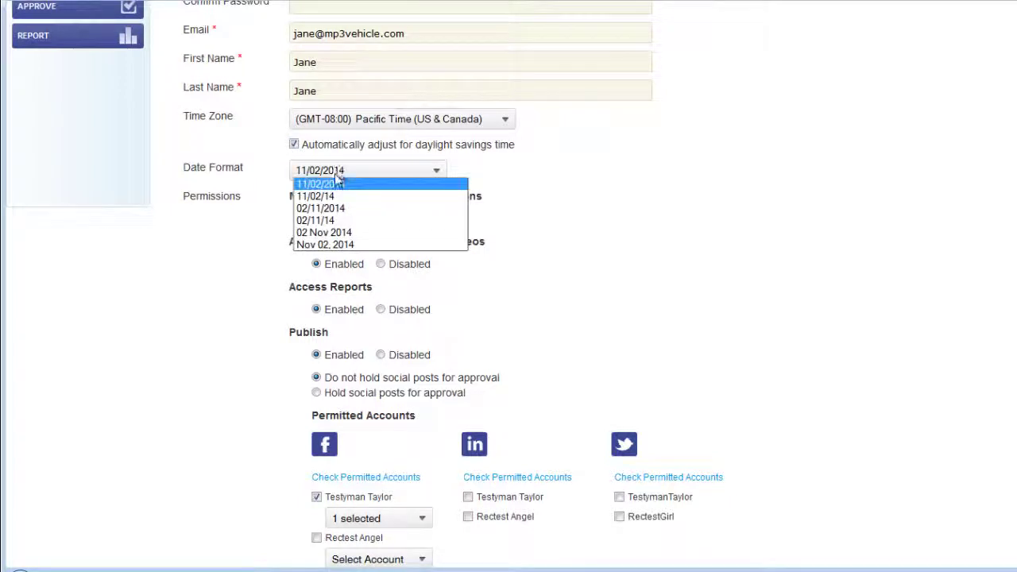
left_click(335, 244)
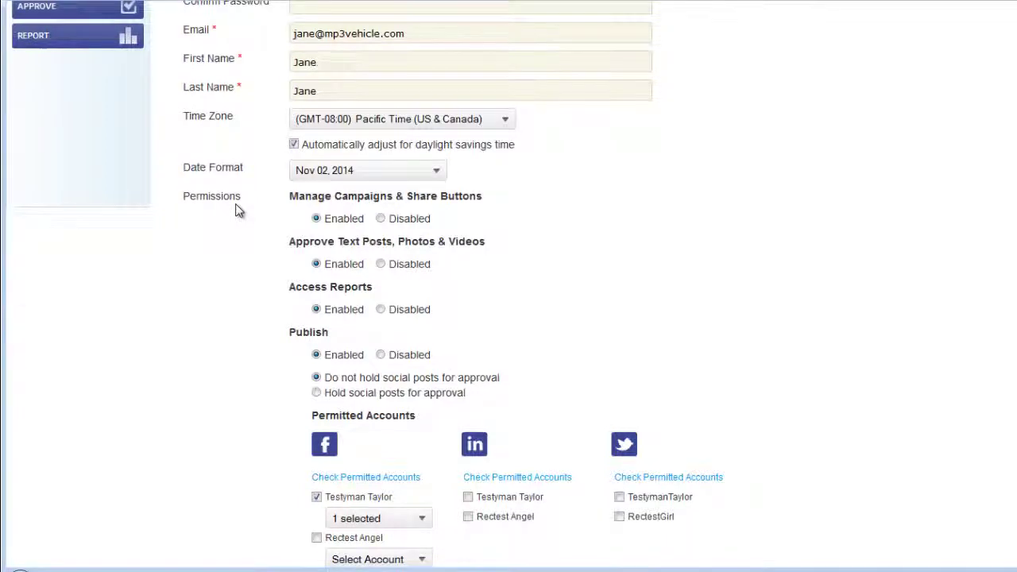
scroll(239, 210, "up", 3)
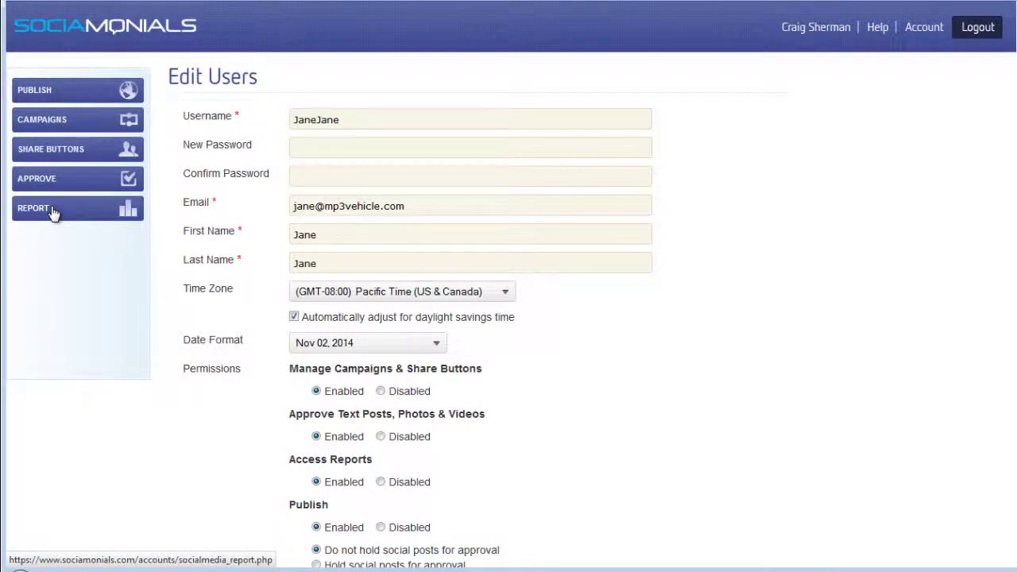
Disable the user's campaign and share-button management, post approval, and reports access.
scroll(51, 213, "down", 3)
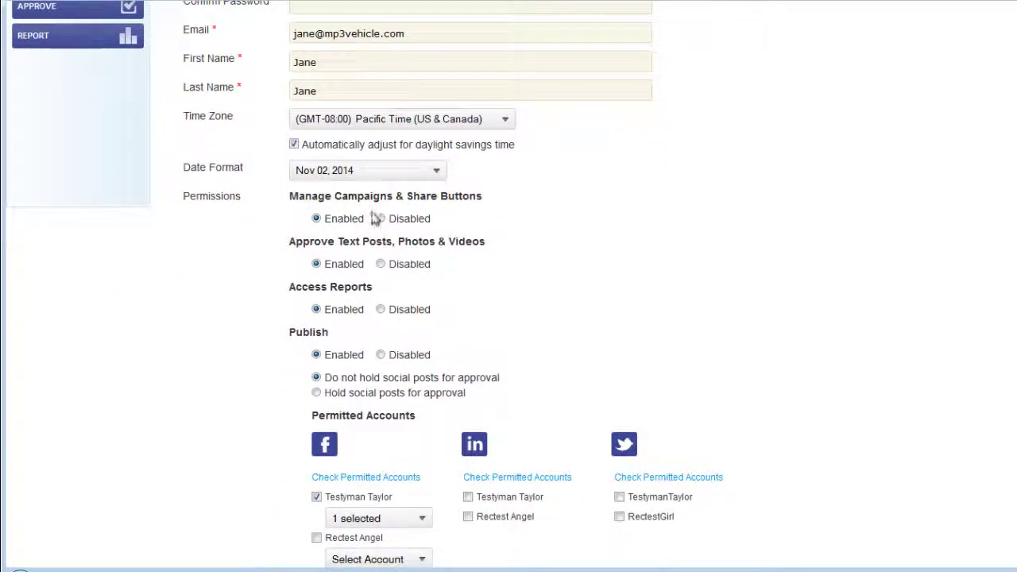
left_click(381, 219)
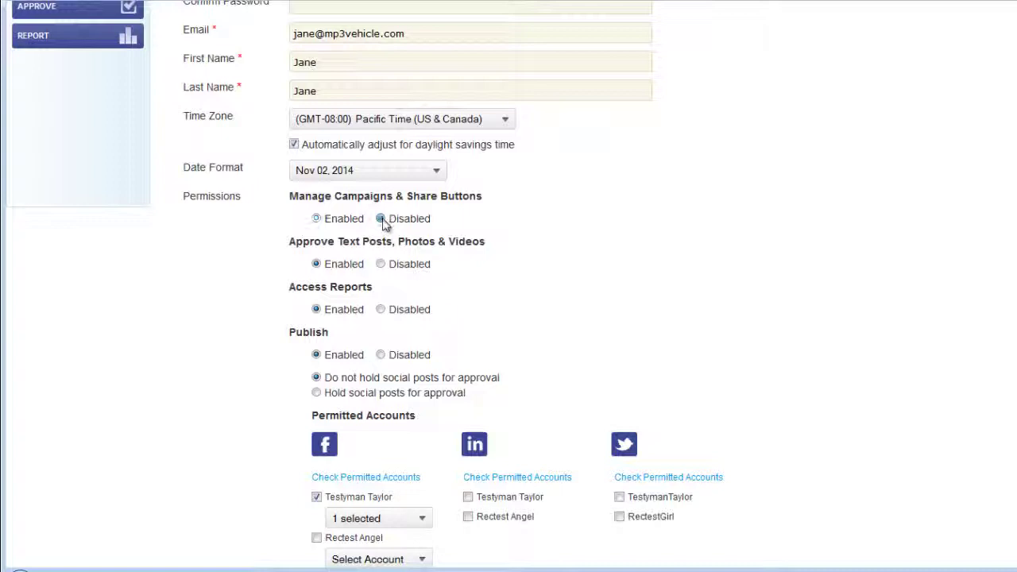
left_click(381, 263)
left_click(380, 310)
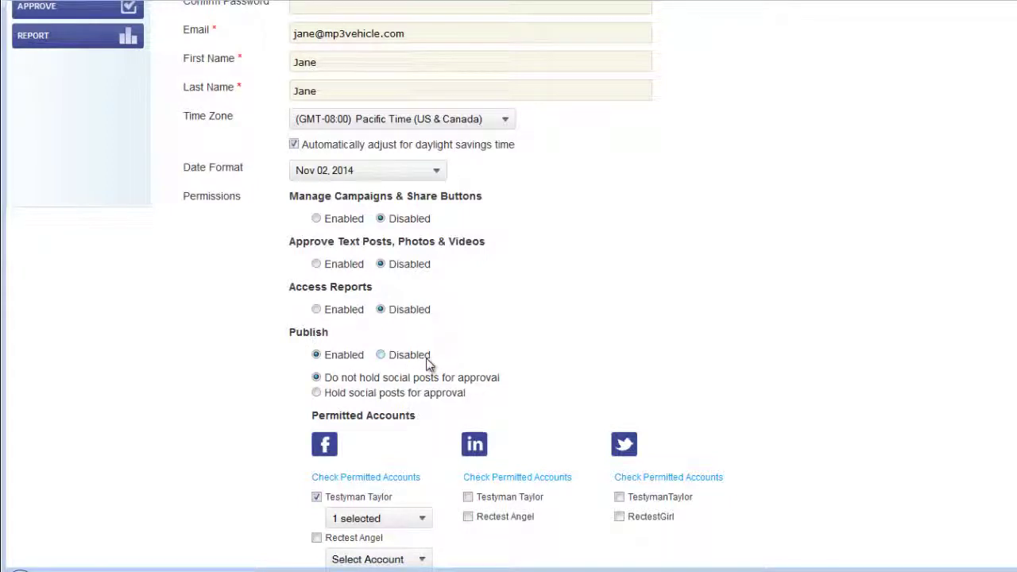
Hold this user's social posts until DemoUser2 approves them.
scroll(422, 359, "down", 1)
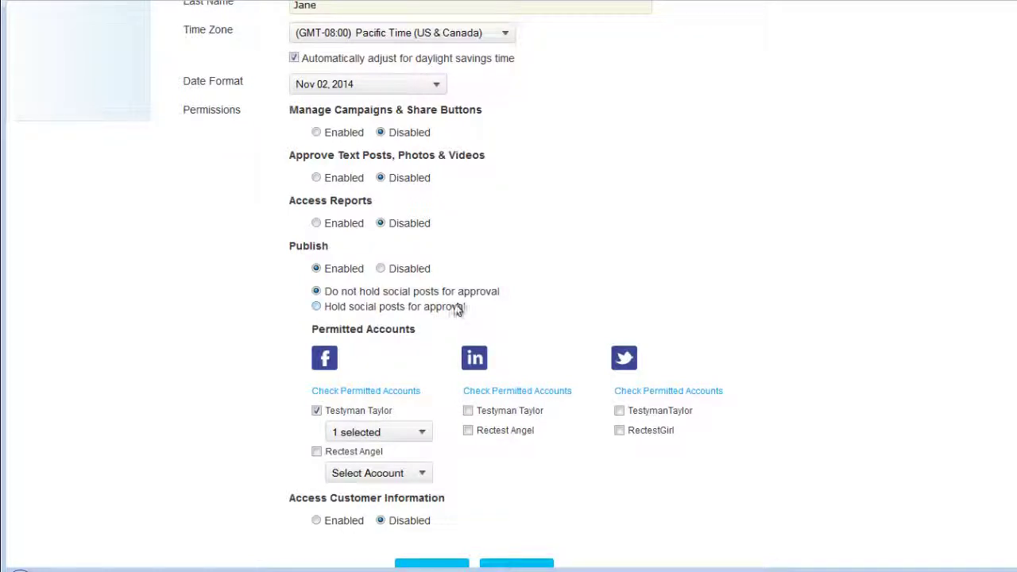
left_click(316, 307)
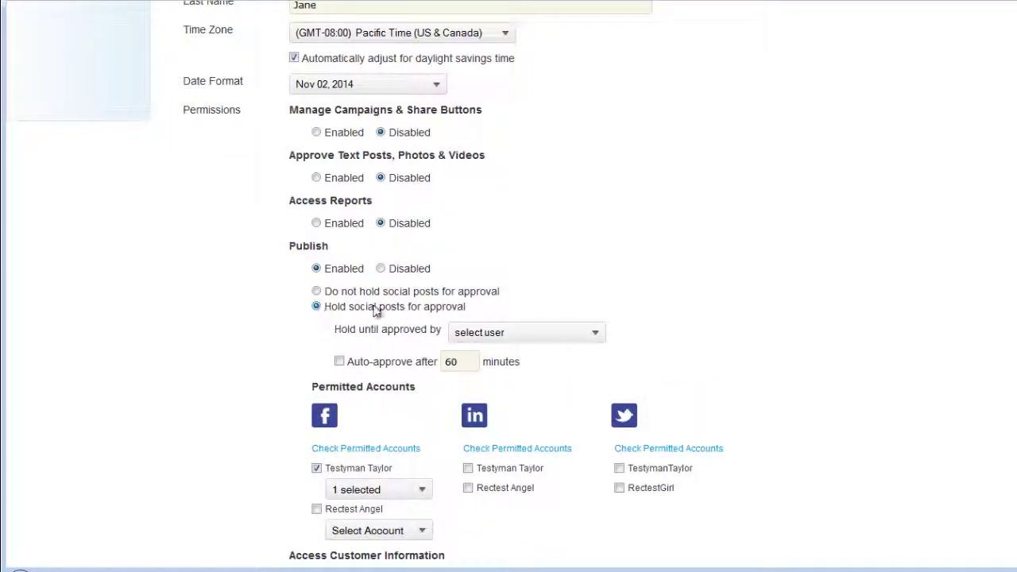
left_click(497, 332)
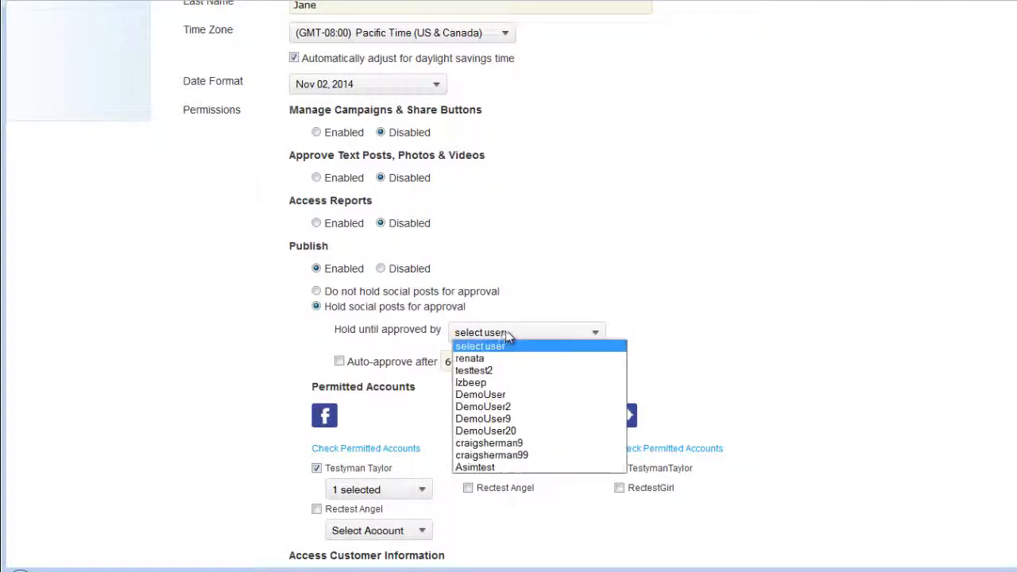
left_click(486, 409)
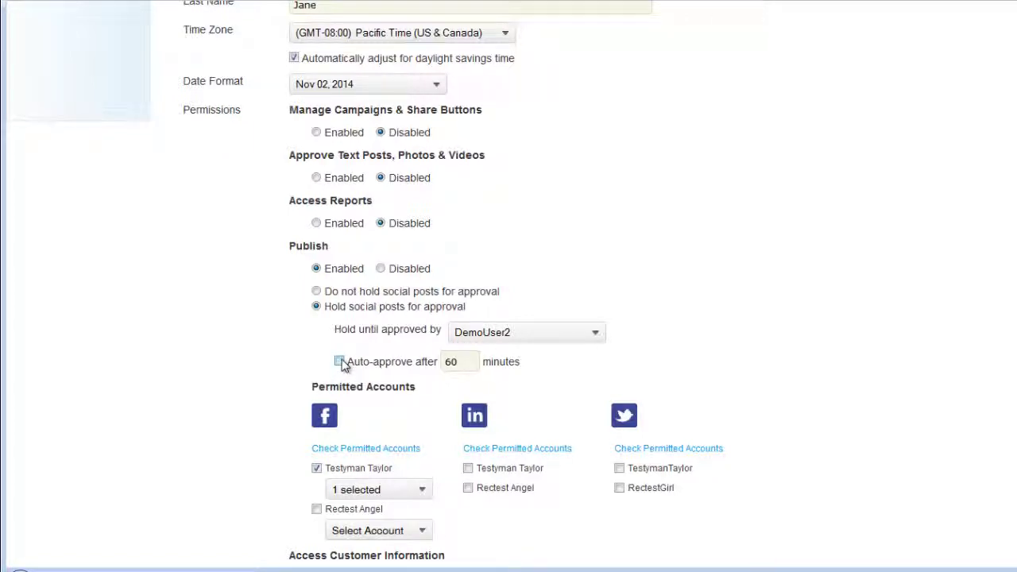
Permit the user's Twitter account and the Main Account Facebook page, then save.
scroll(379, 370, "down", 4)
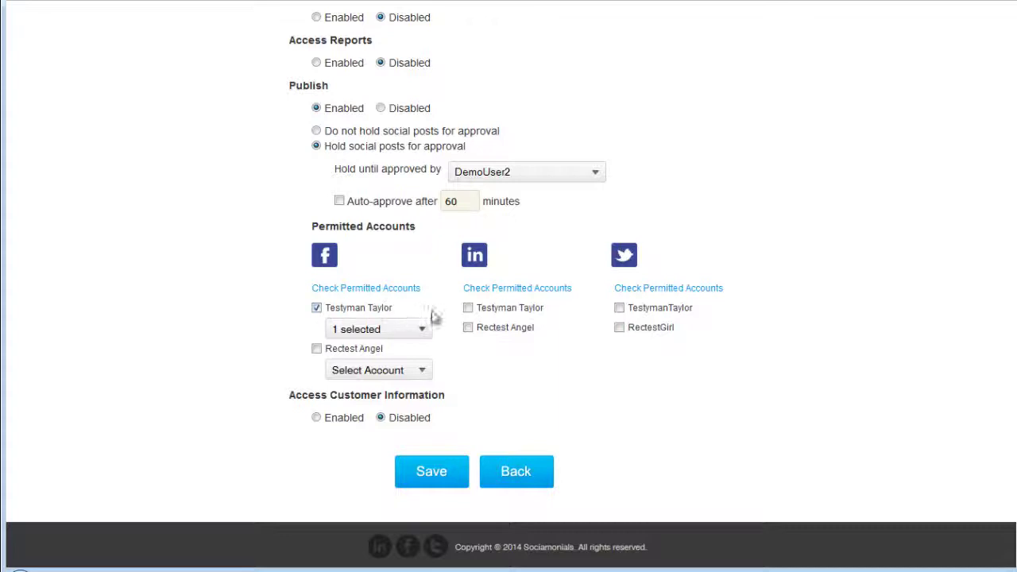
left_click(620, 310)
left_click(372, 334)
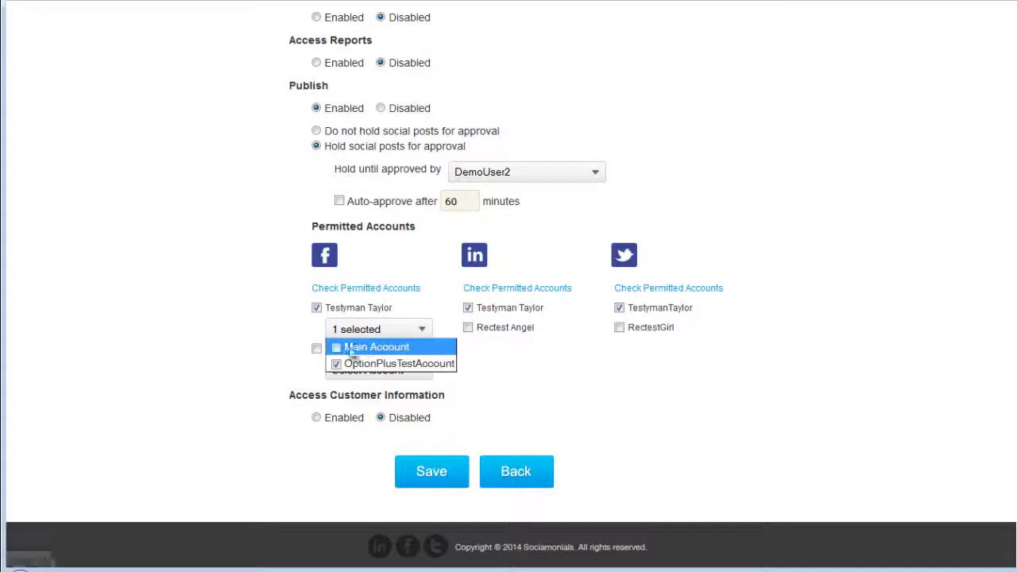
left_click(337, 347)
left_click(524, 364)
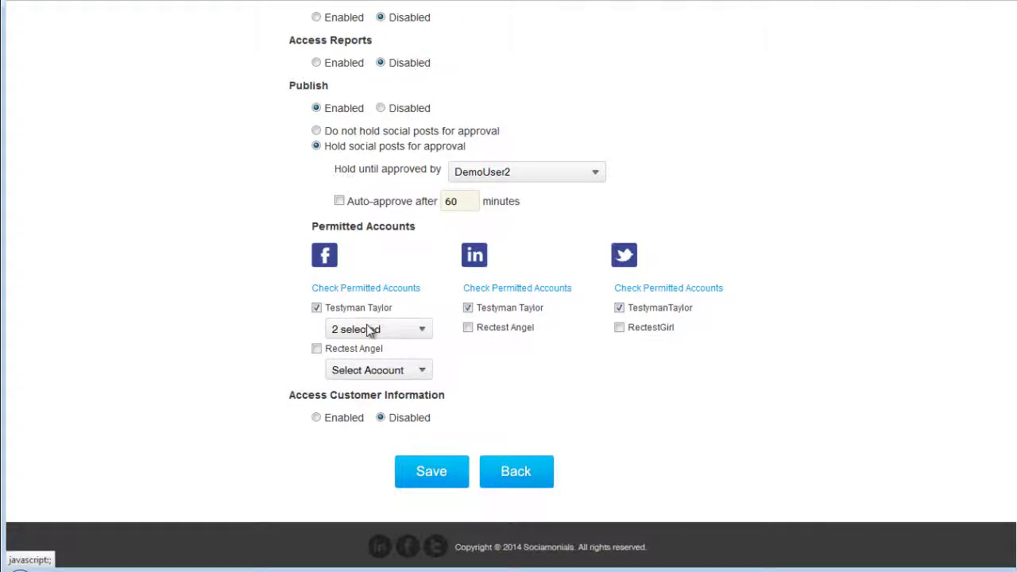
left_click(425, 472)
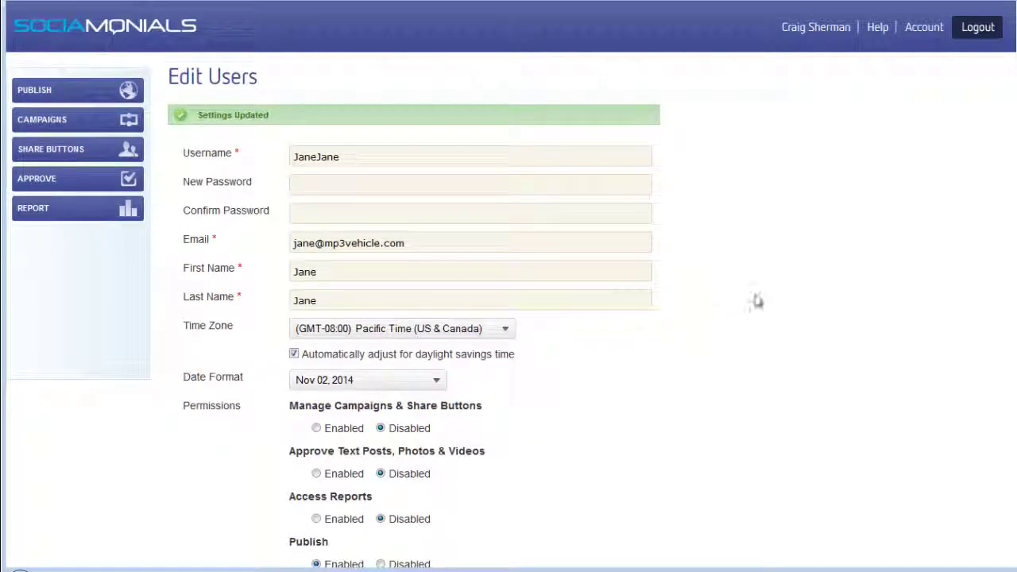
Log out of the administrator account and sign in with the edited user's username and password.
left_click(976, 30)
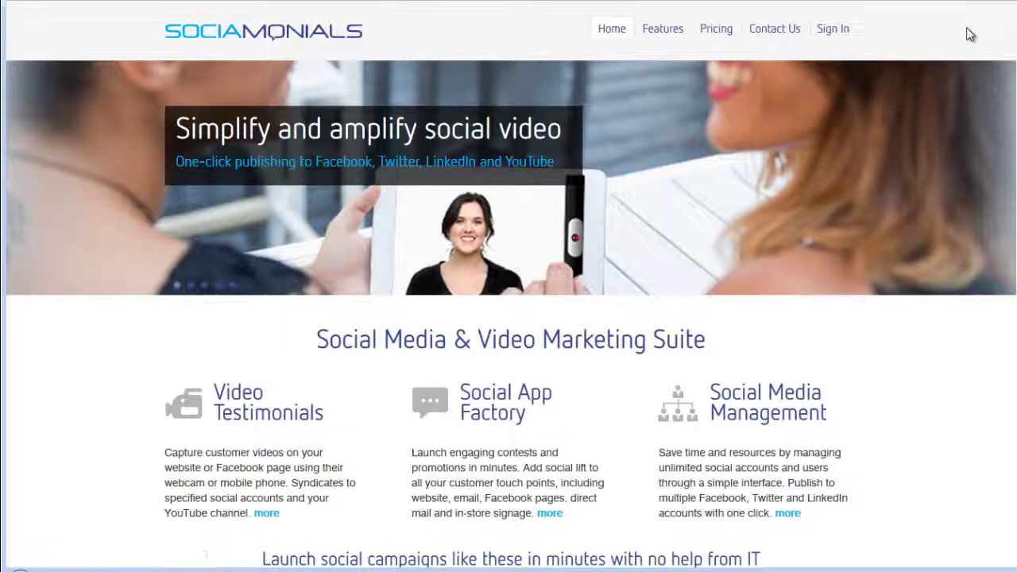
left_click(835, 31)
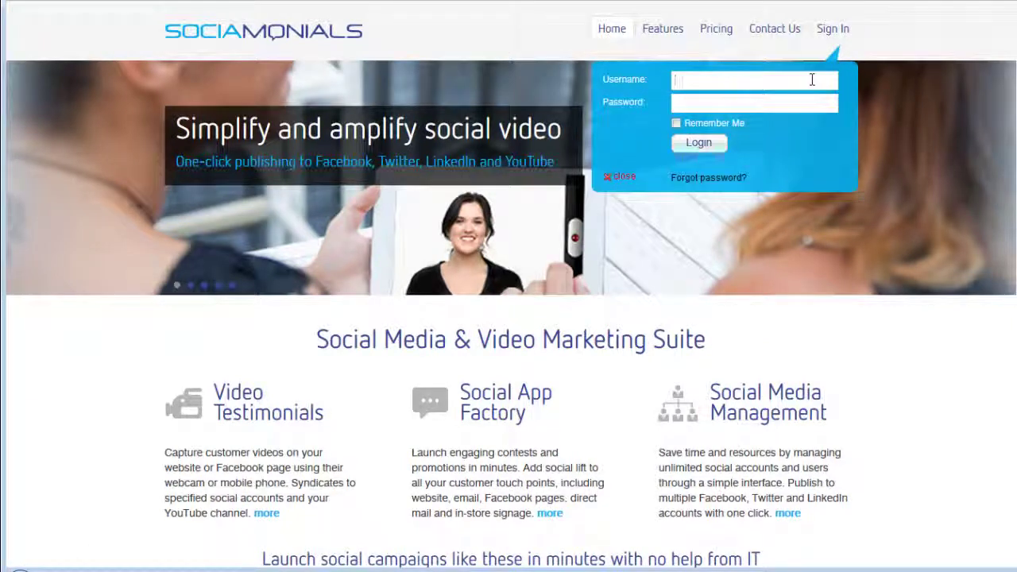
key("Tab")
key("Return")
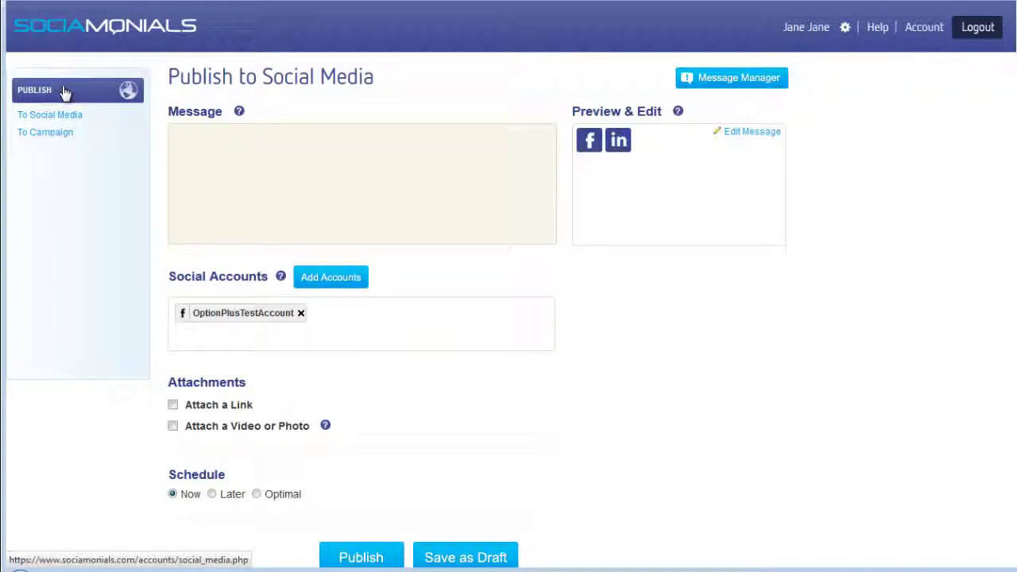
Add the Facebook, LinkedIn and Twitter accounts to the post's Social Accounts list.
left_click(65, 91)
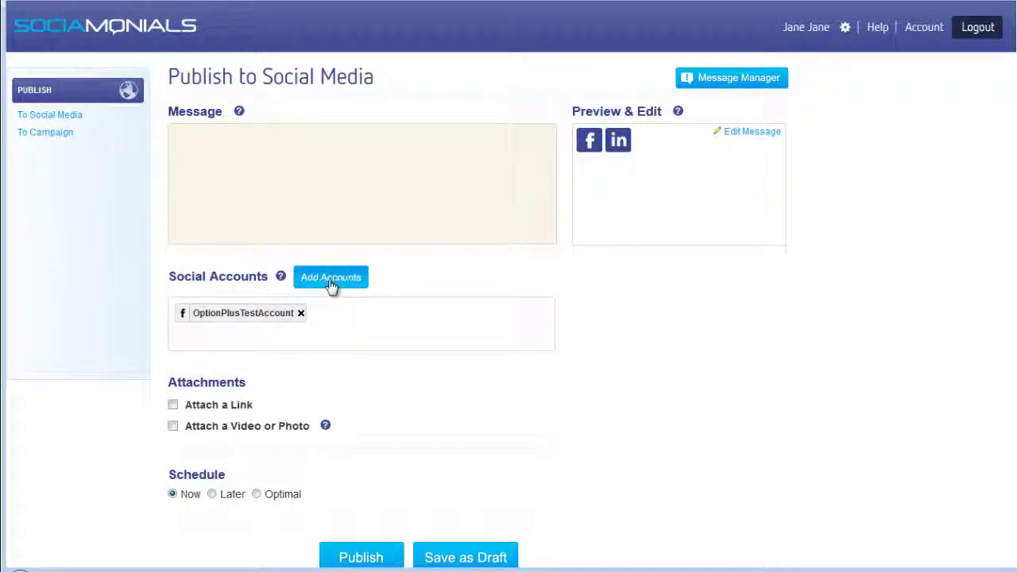
left_click(330, 282)
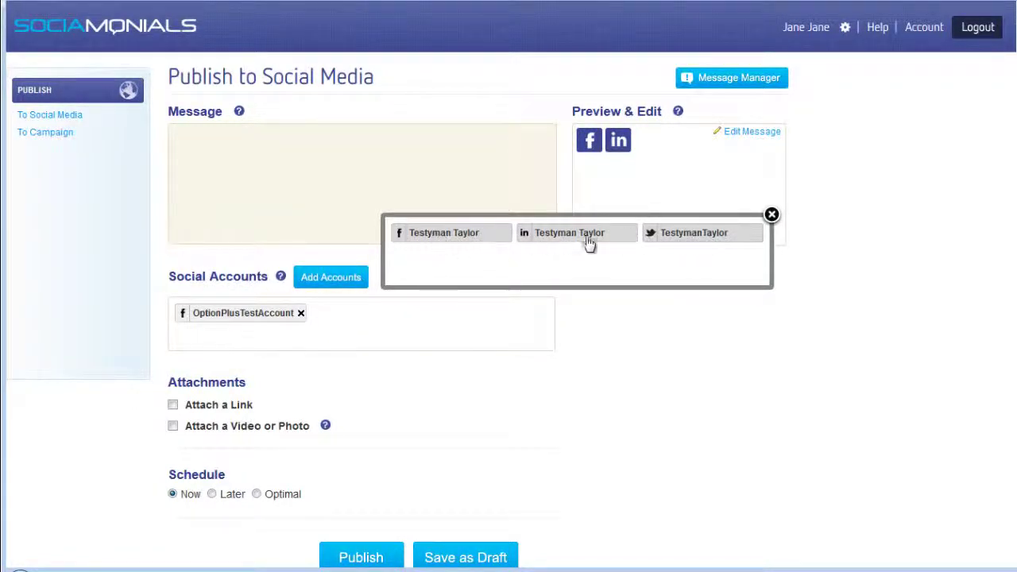
left_click(457, 238)
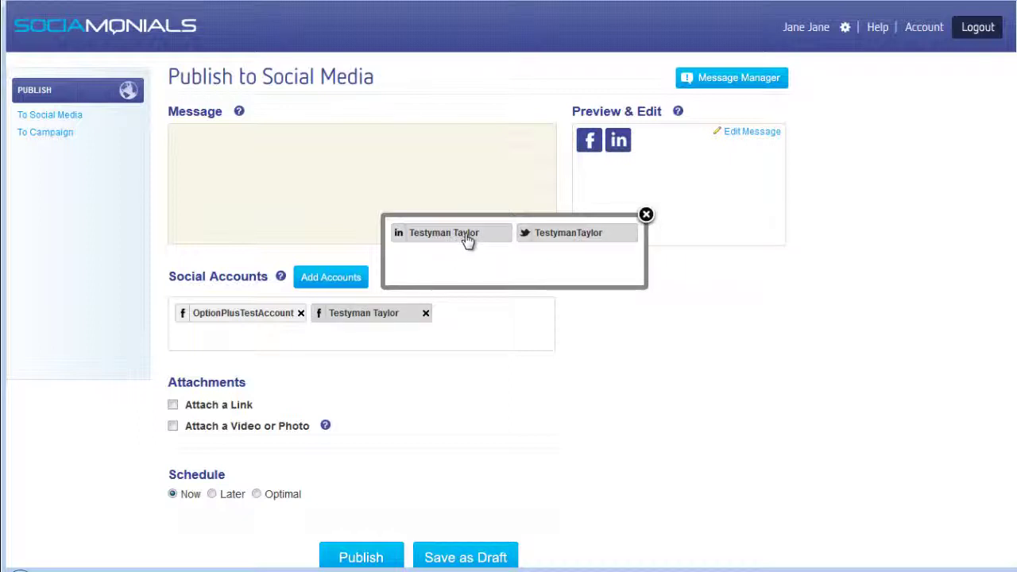
left_click(465, 238)
left_click(445, 238)
left_click(538, 214)
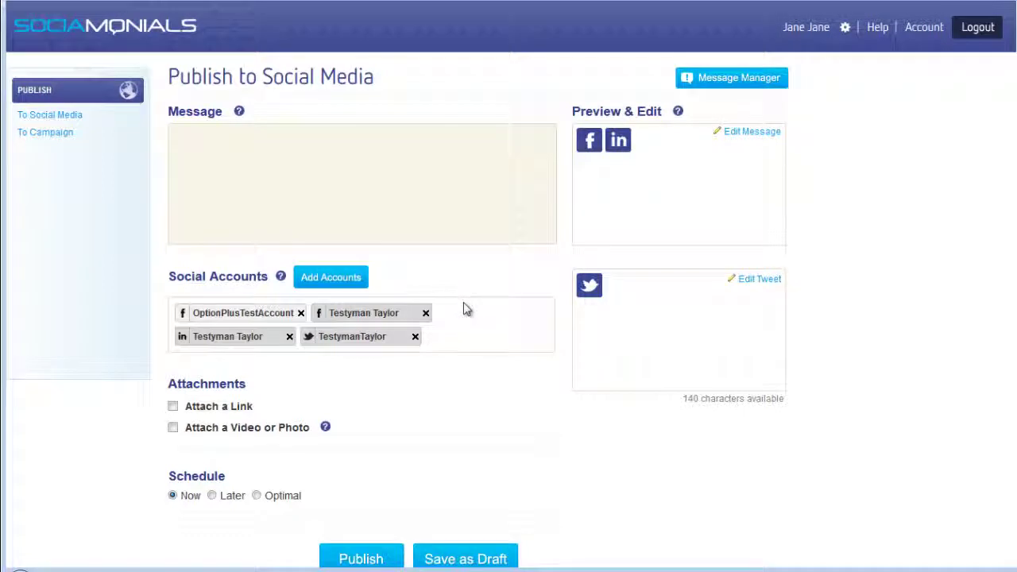
Make the LinkedIn account and the Main Account Facebook page default social accounts.
left_click(845, 30)
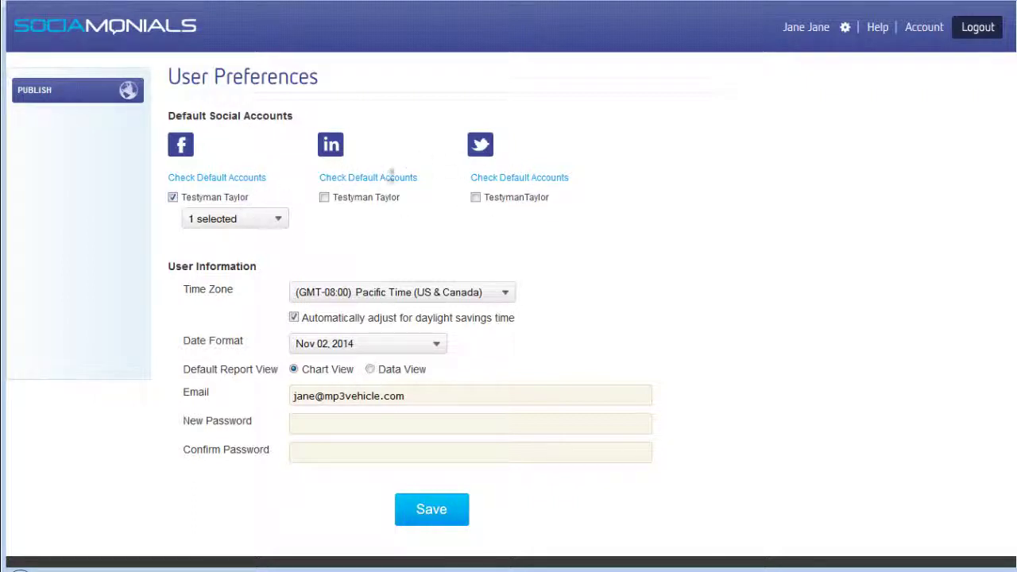
left_click(324, 197)
left_click(242, 220)
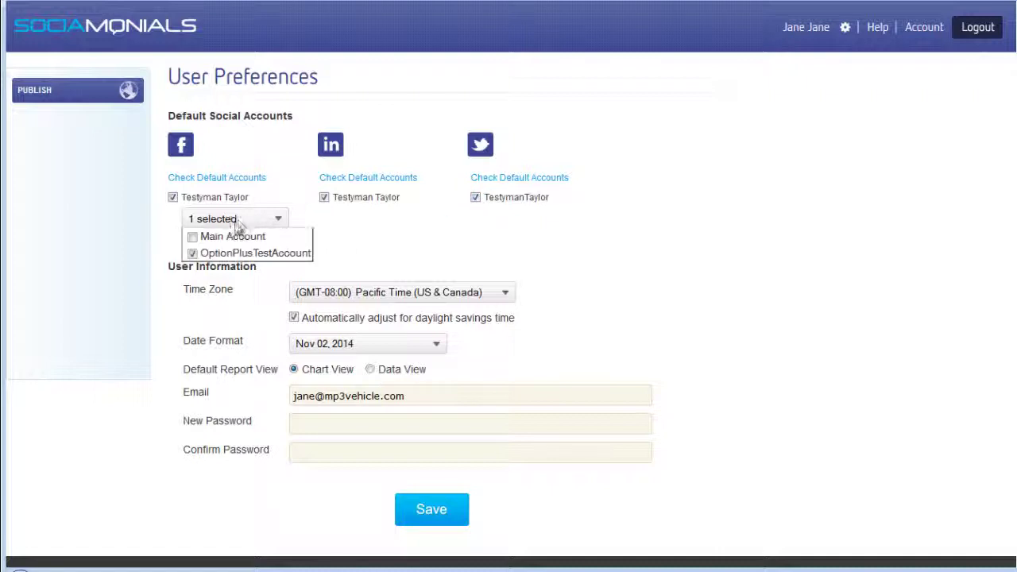
left_click(192, 240)
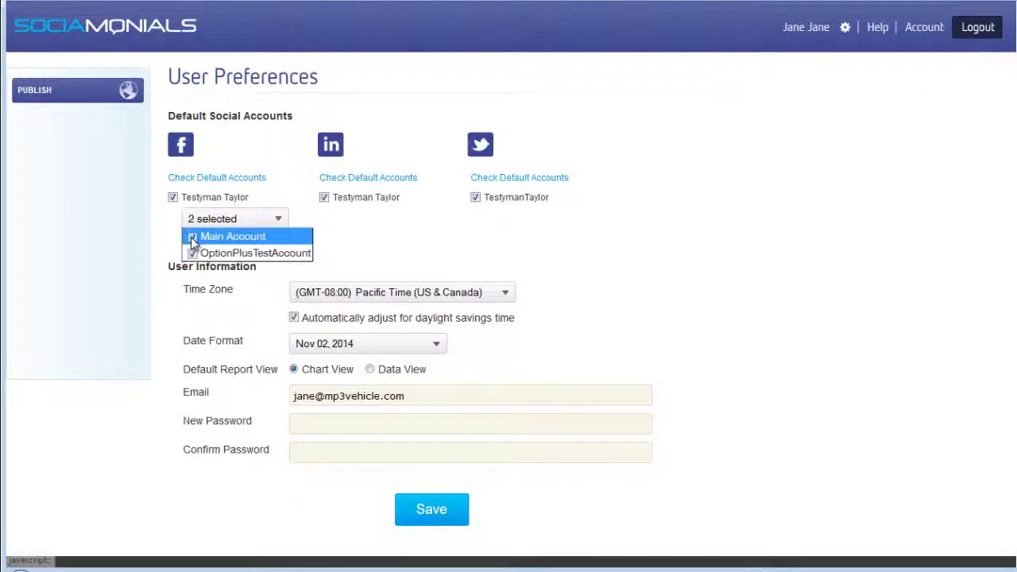
left_click(400, 245)
Set Mazatlan time zone, 02 Nov 2014 dates and Data View reports, then save preferences.
left_click(409, 295)
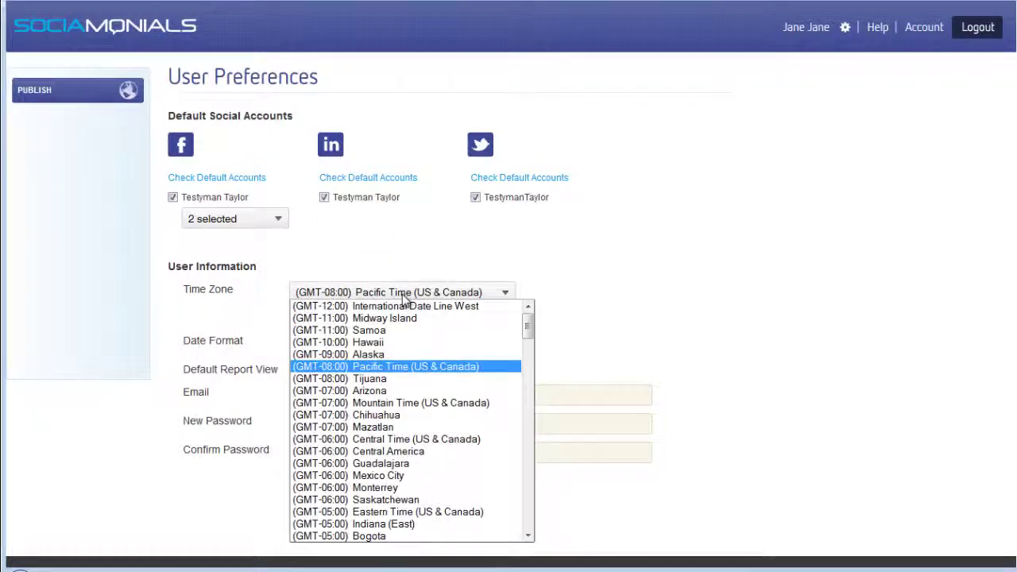
left_click(374, 428)
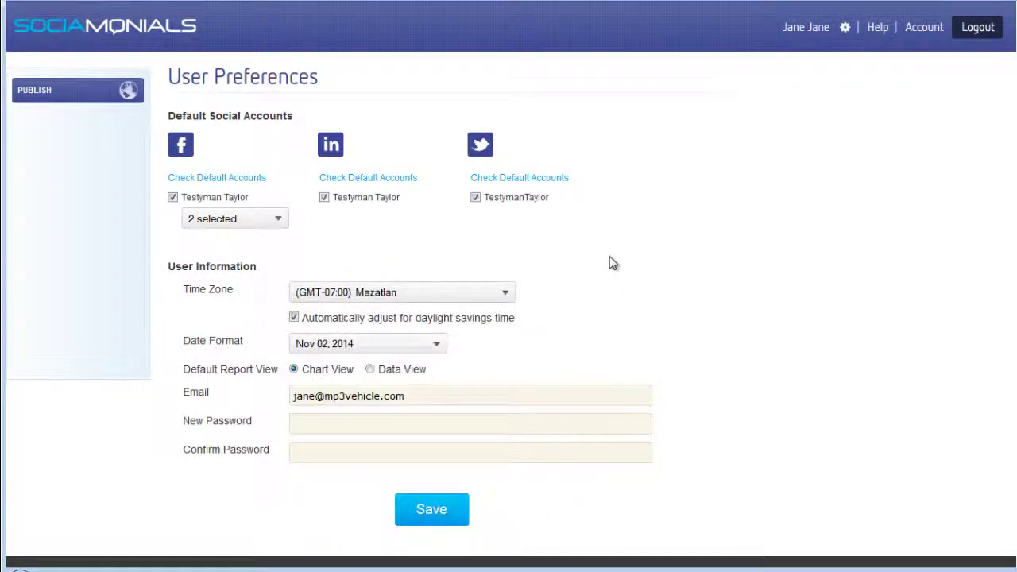
left_click(379, 346)
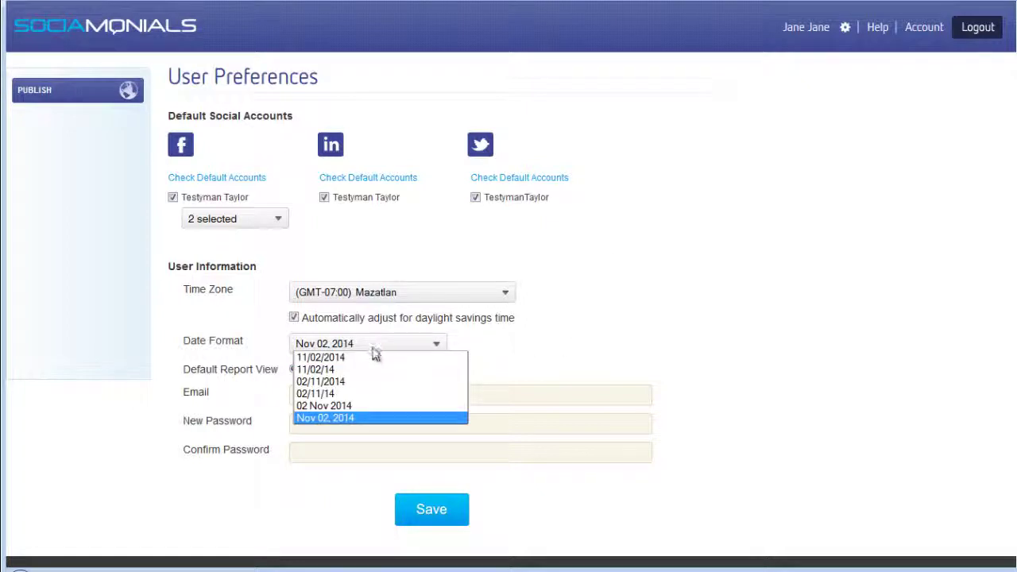
left_click(362, 408)
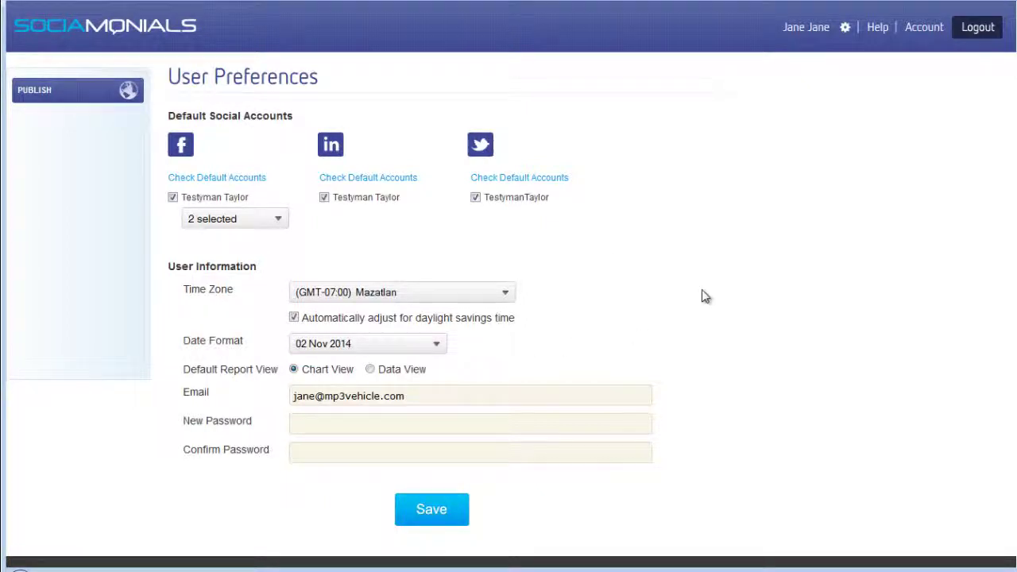
scroll(704, 291, "down", 1)
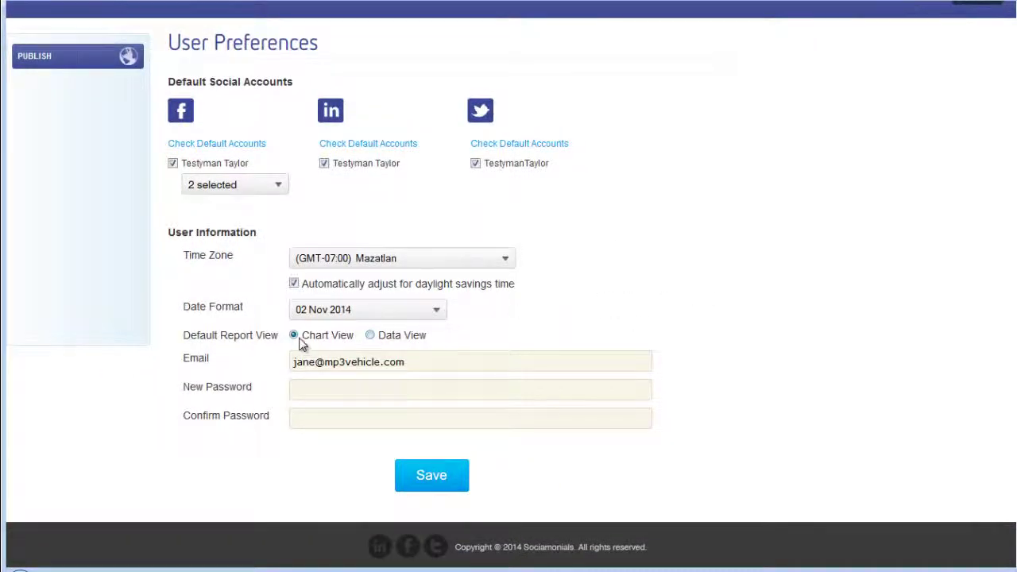
left_click(369, 334)
left_click(430, 479)
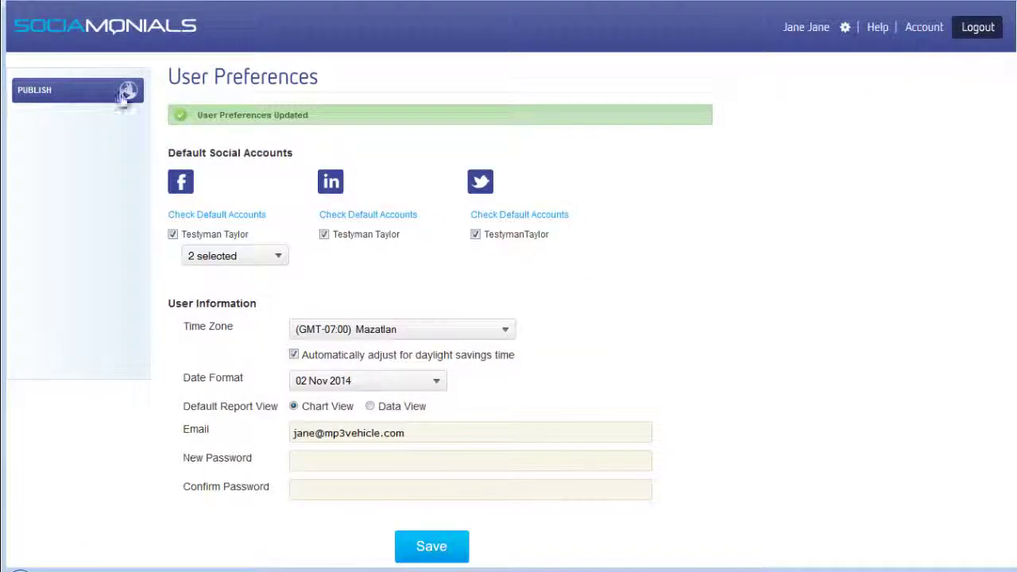
left_click(58, 97)
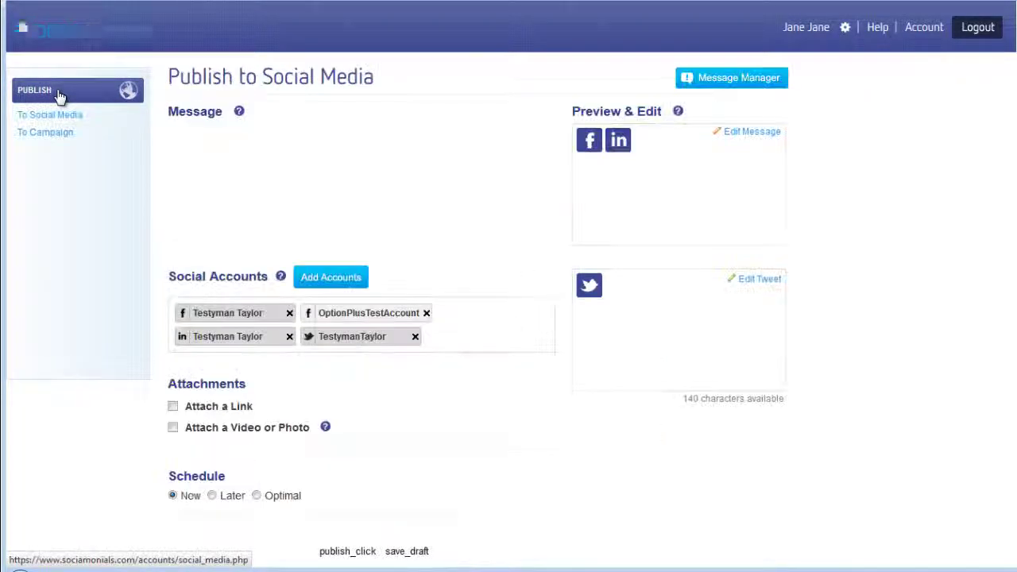